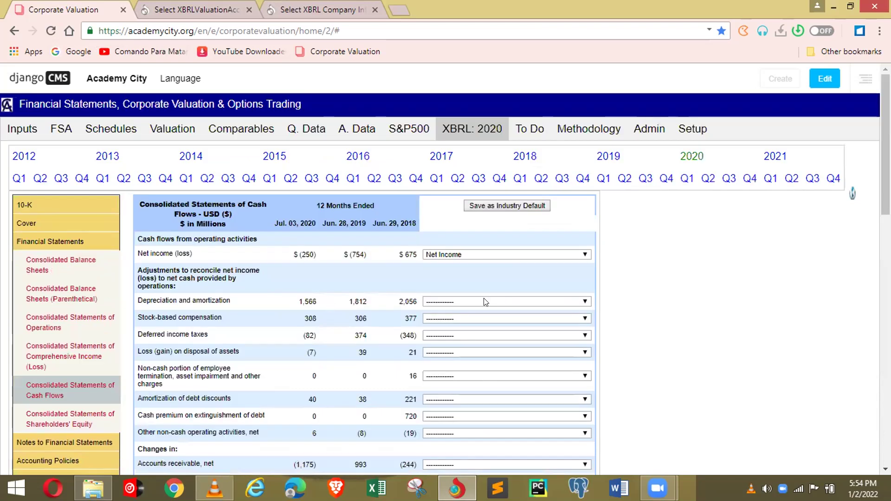
Map the depreciation and amortization line to Depreciation & Amortization.
click(485, 302)
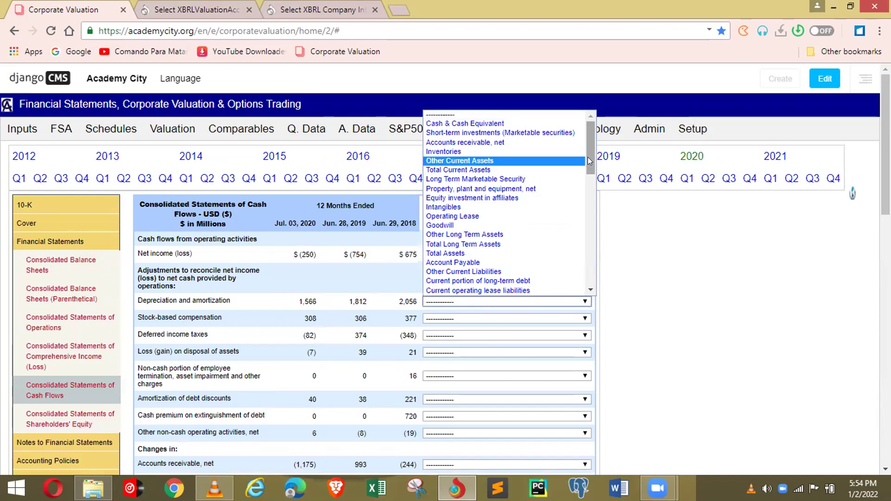
drag(587, 158, 586, 241)
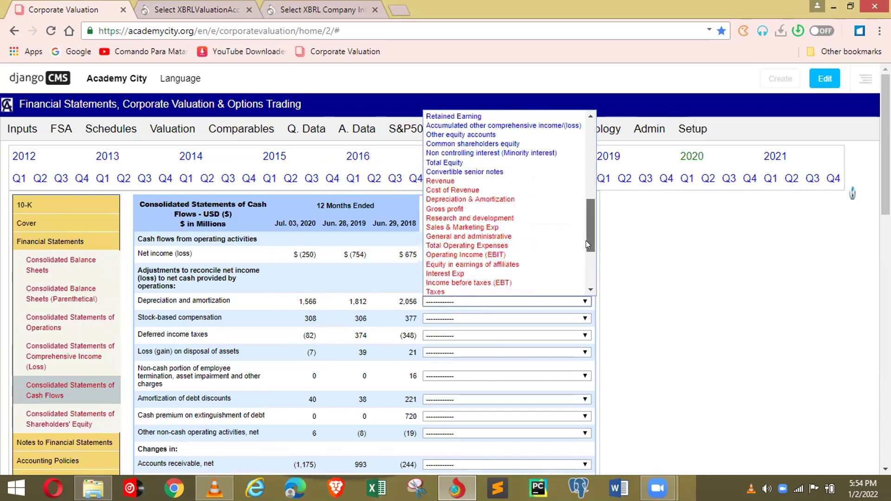
scroll(536, 183, down, 1)
click(533, 180)
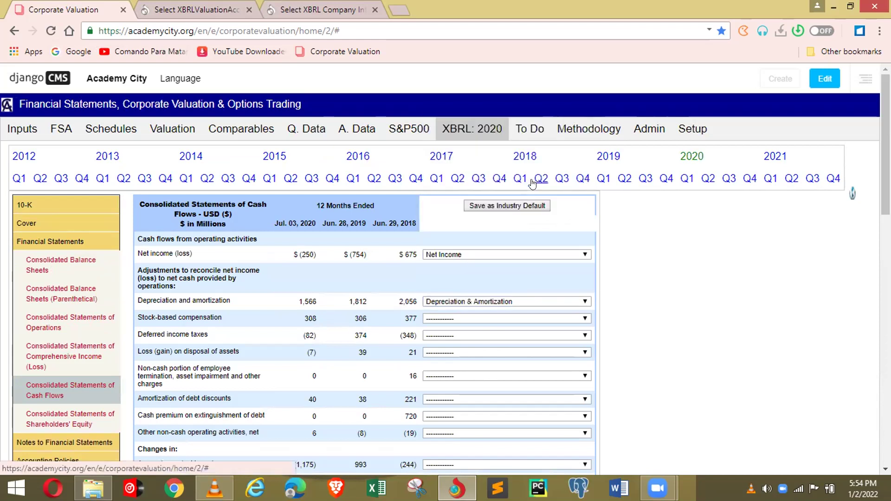
Find 'div' on the page and map dividends paid to shareholders to Dividend.
key(ctrl+f)
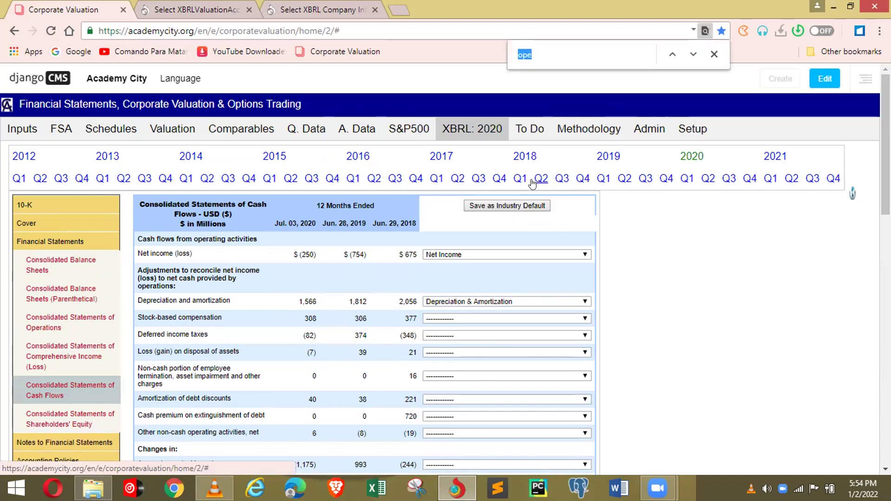
text(i)
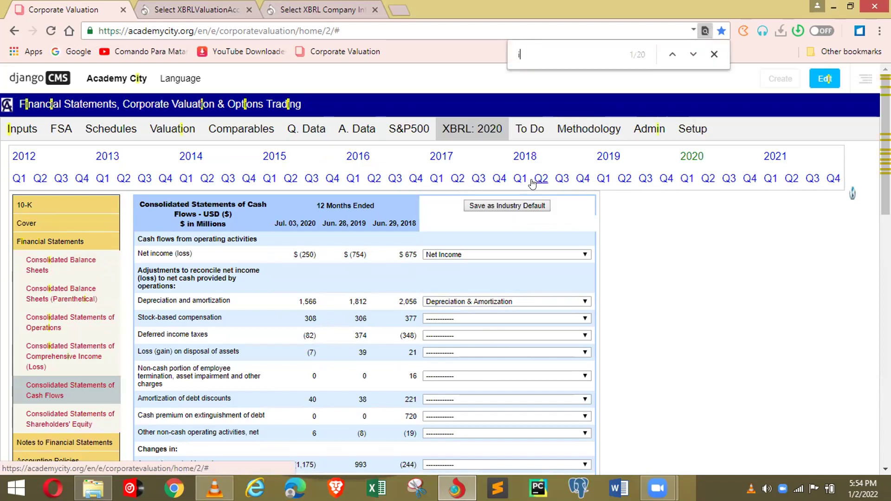
key(BackSpace)
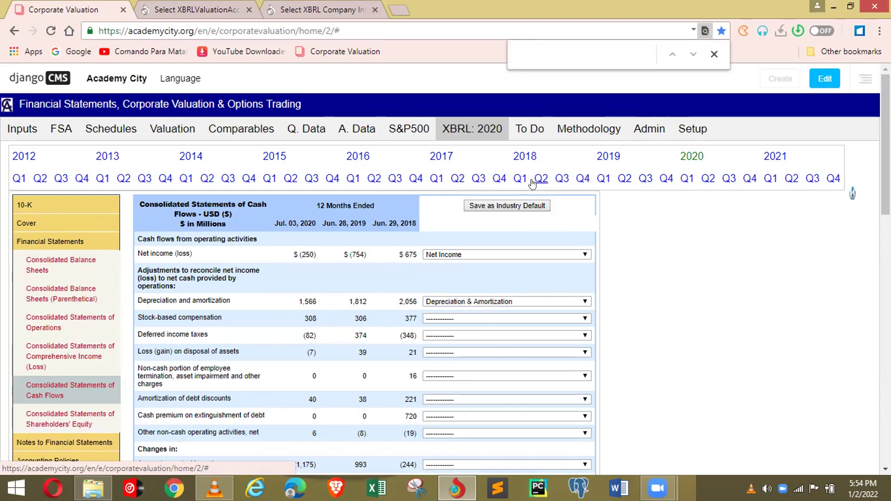
text(di)
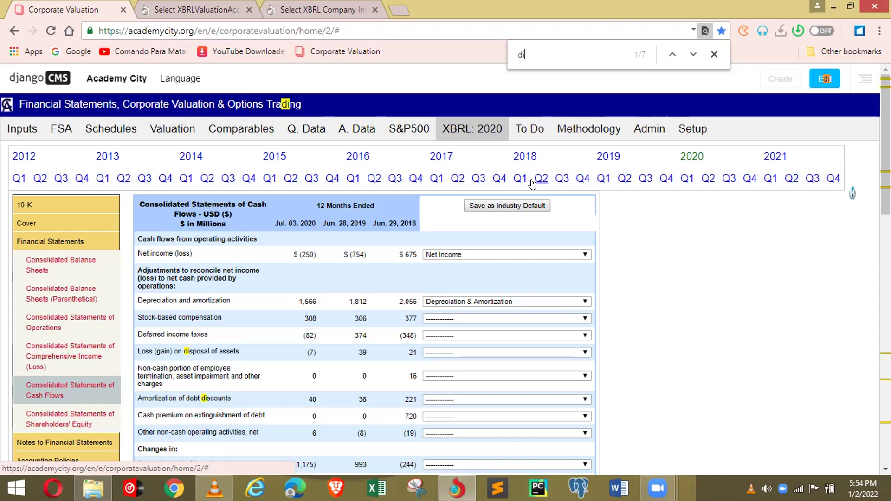
text(v)
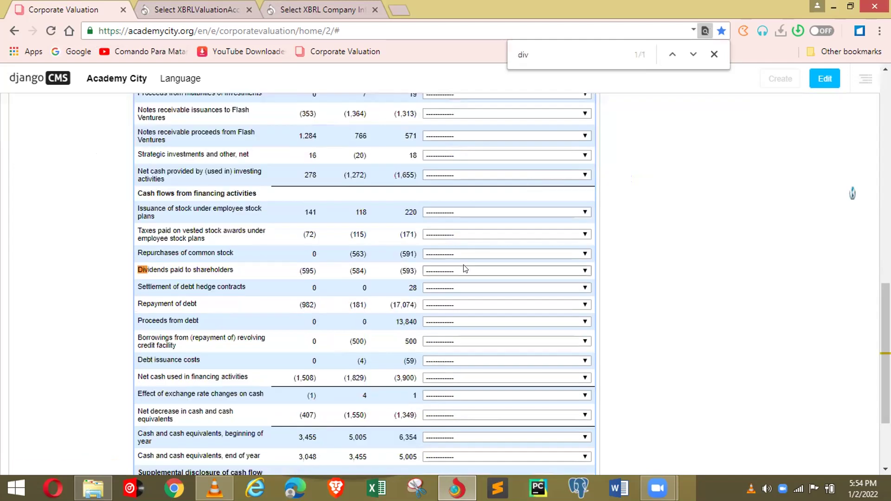
click(465, 269)
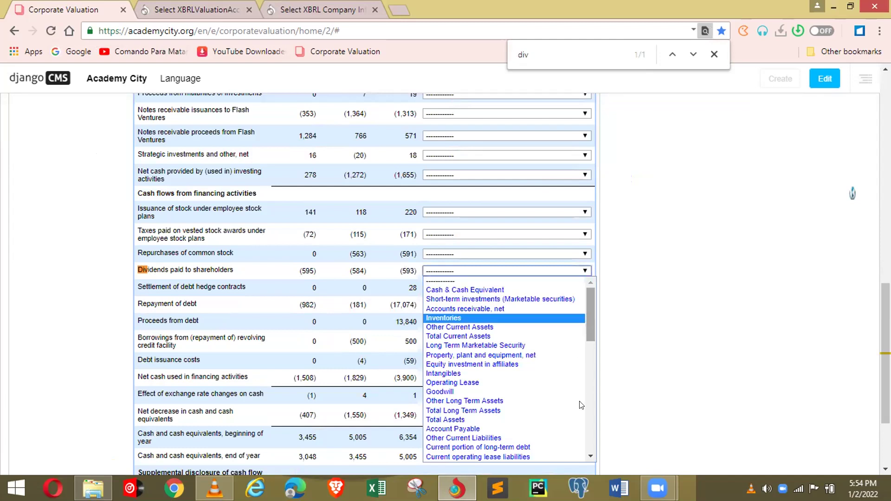
scroll(579, 414, down, 7)
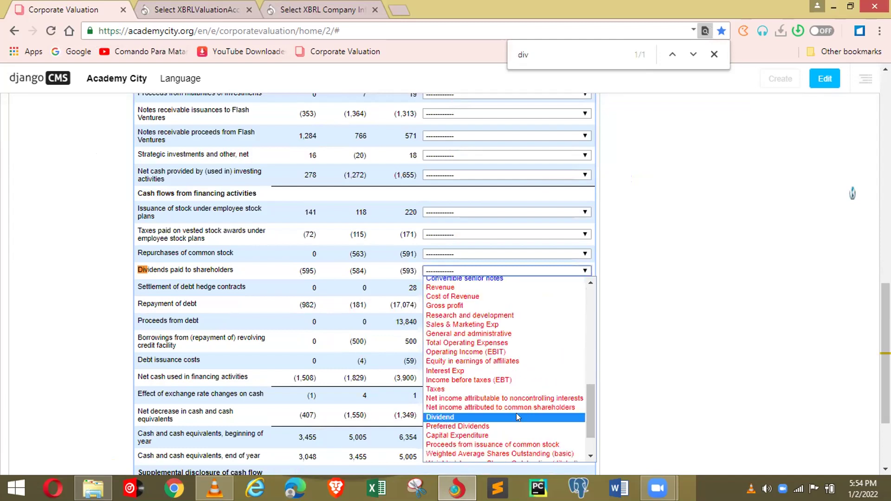
click(518, 417)
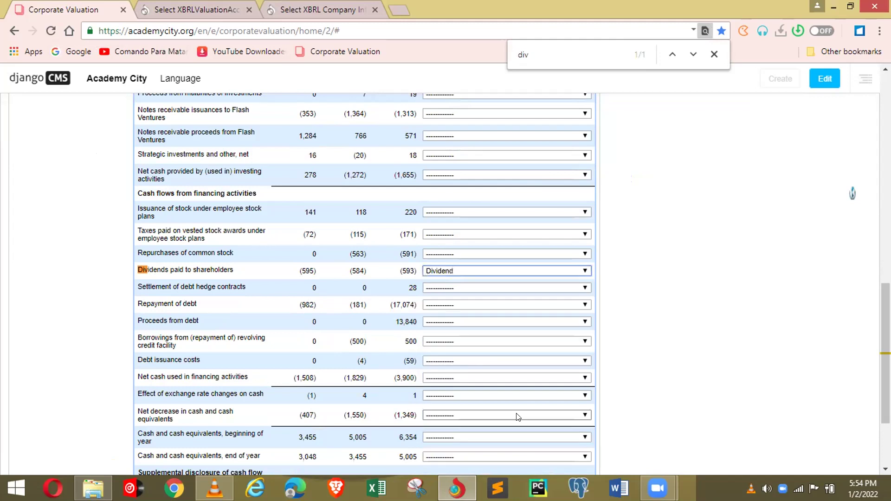
Close the page search and return to the Inputs page.
click(715, 55)
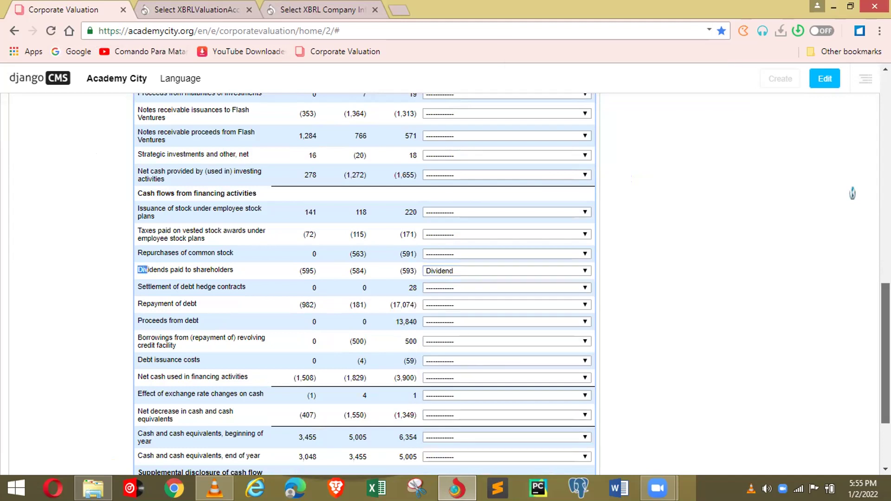
scroll(852, 193, up, 15)
scroll(853, 193, up, 2)
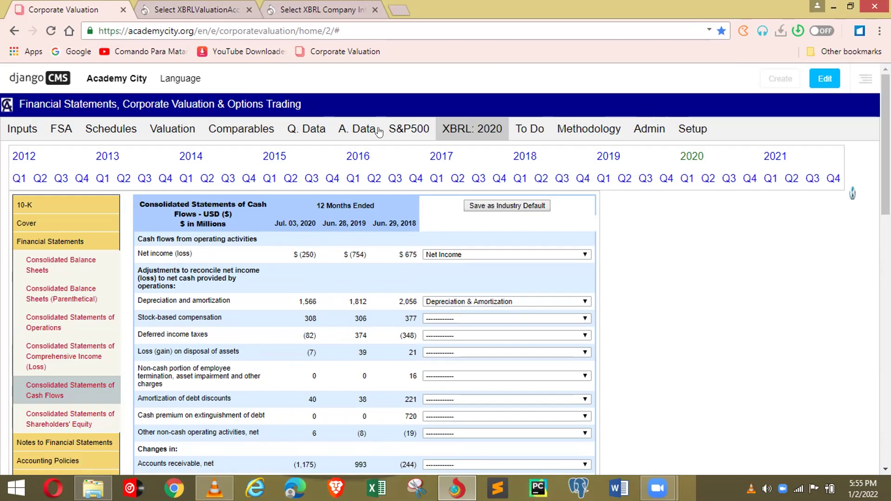
click(31, 131)
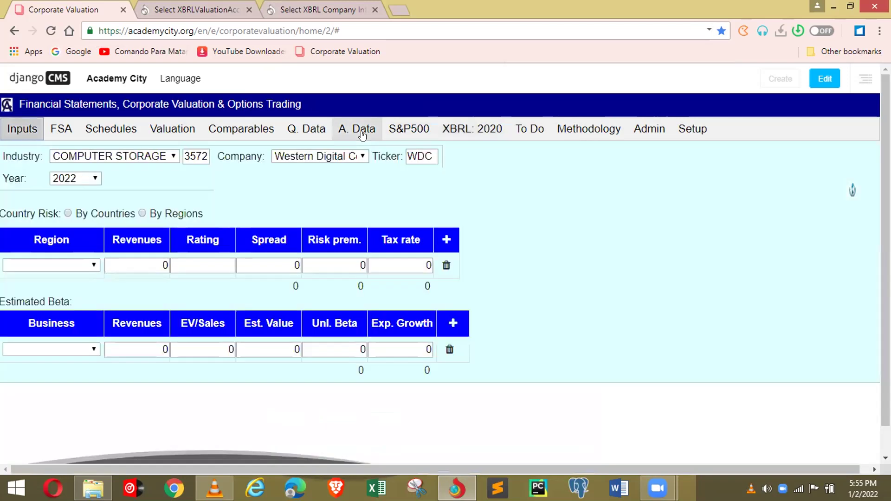
Review the empty Accounts (Yahoo Finance) yearly table under A. Data, then reload the page.
click(362, 135)
scroll(852, 193, down, 1)
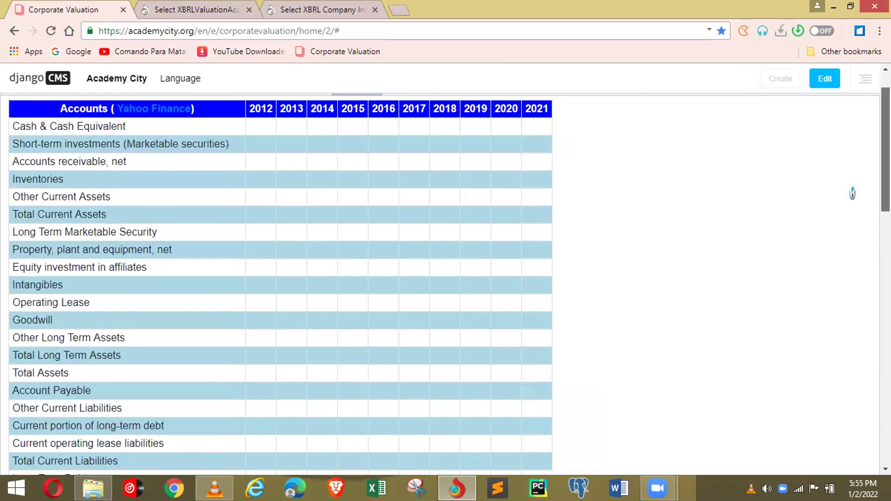
scroll(852, 193, down, 1)
scroll(852, 193, down, 1)
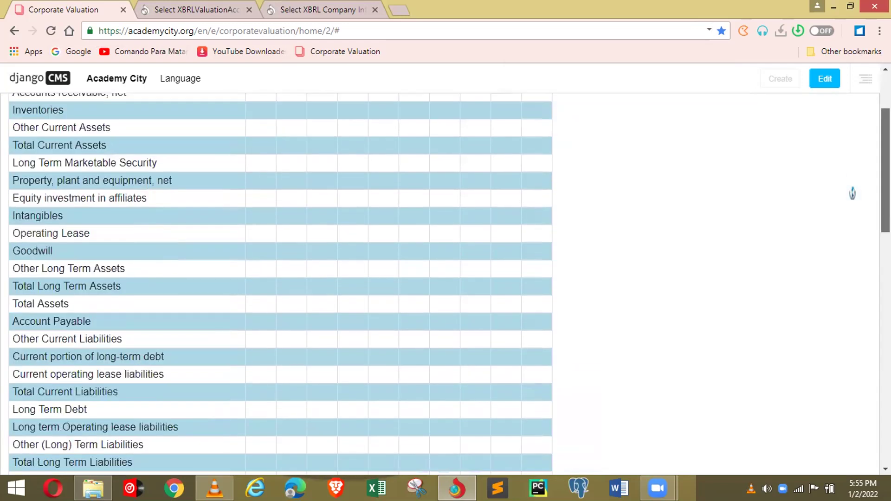
scroll(878, 278, down, 6)
drag(877, 300, 876, 410)
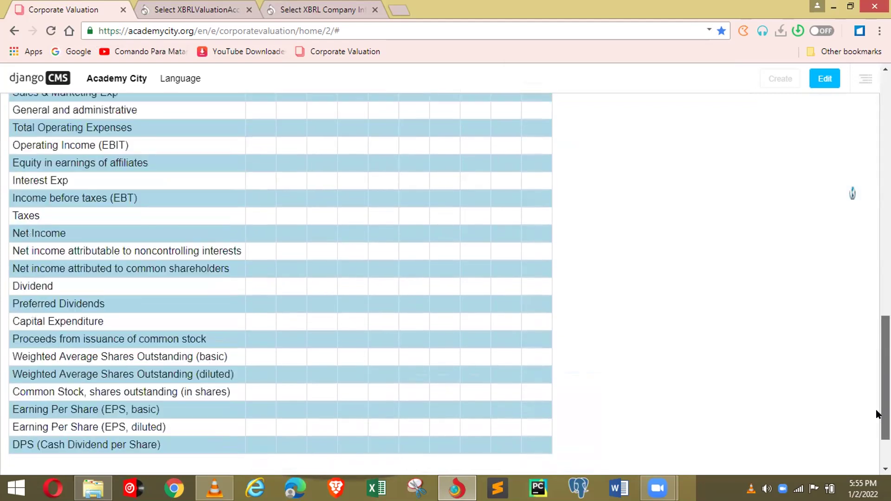
scroll(866, 188, up, 1)
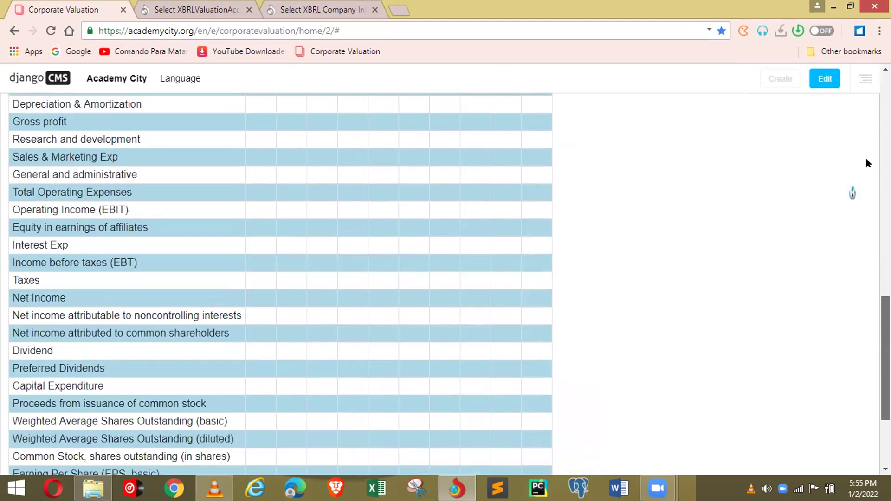
scroll(866, 163, up, 15)
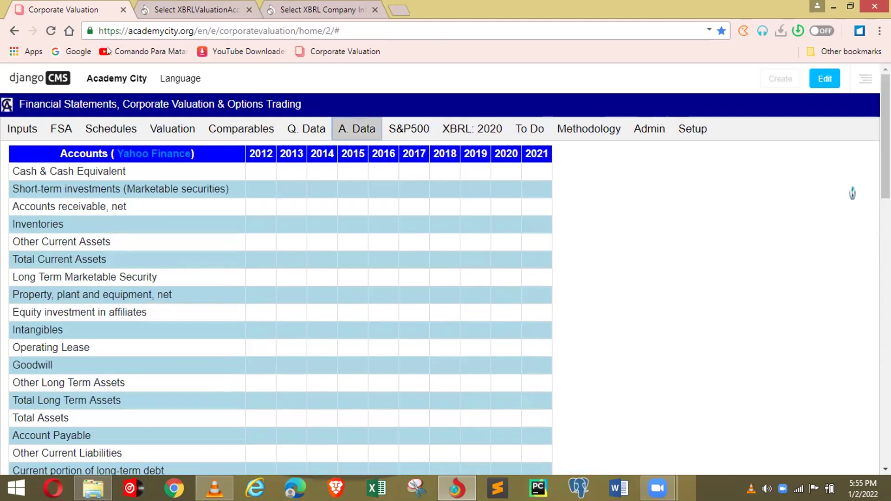
click(50, 33)
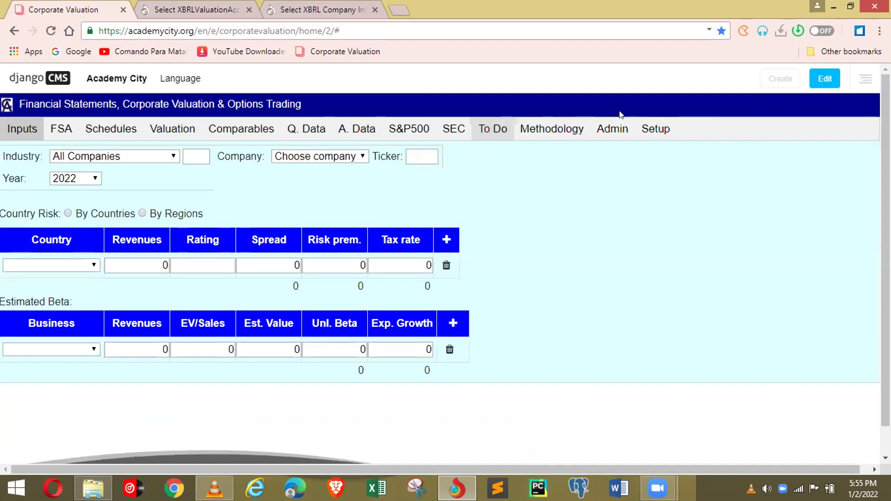
Enable Update Data For Companies under Admin, then go back to the Inputs Ticker box.
click(612, 130)
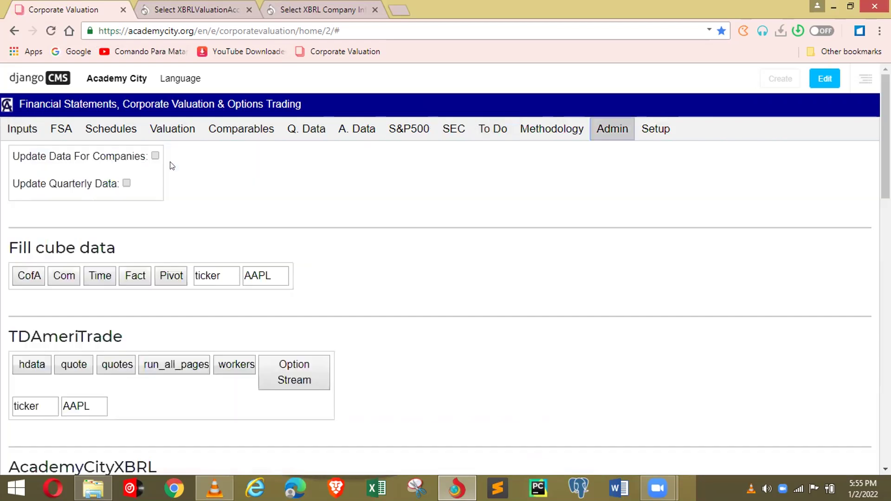
click(155, 156)
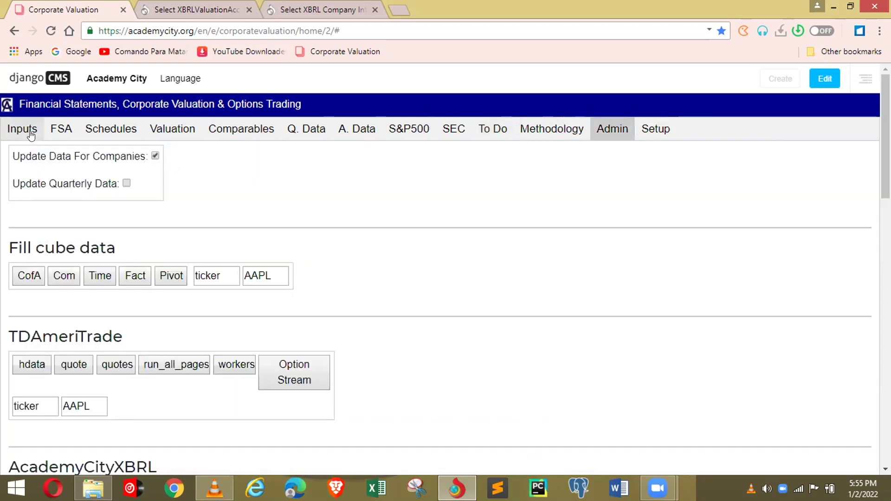
click(31, 135)
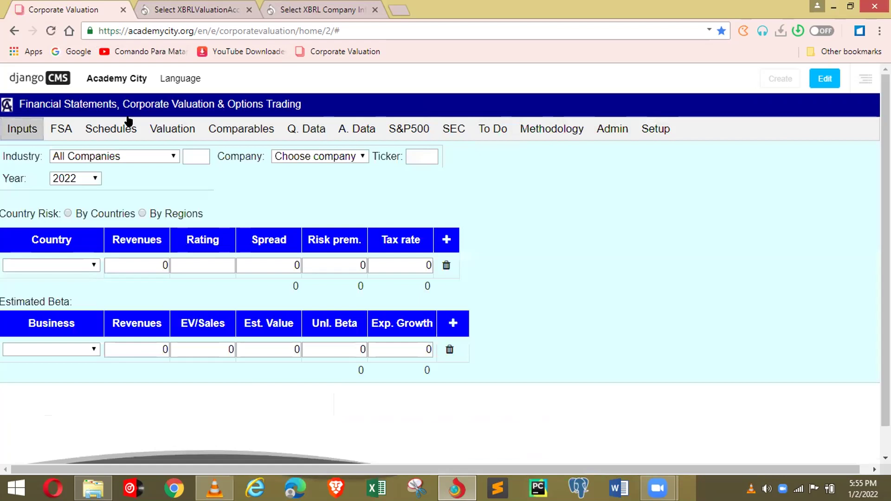
click(402, 156)
Load Western Digital from ticker wdc and show its 2012–2021 FSA ratio table.
text(wdc)
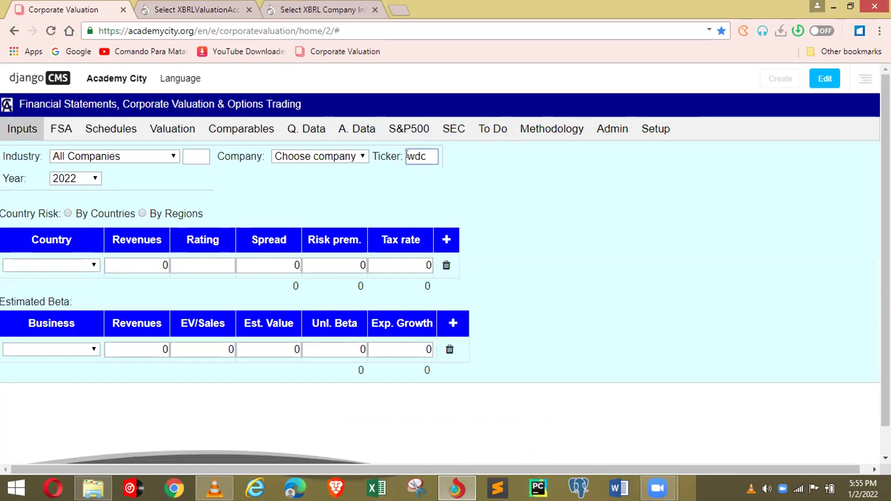
key(Return)
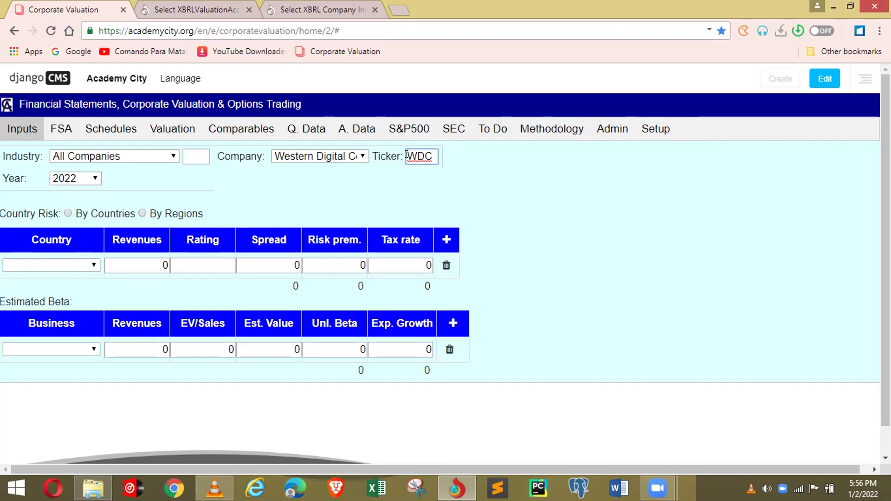
key(Return)
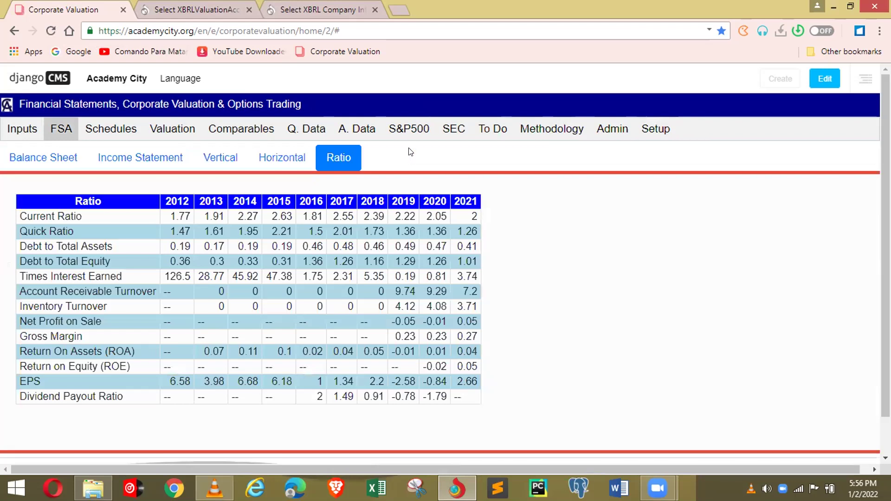
Download WDC's 2015 XBRL filing, then view the populated A. Data accounts table.
click(365, 132)
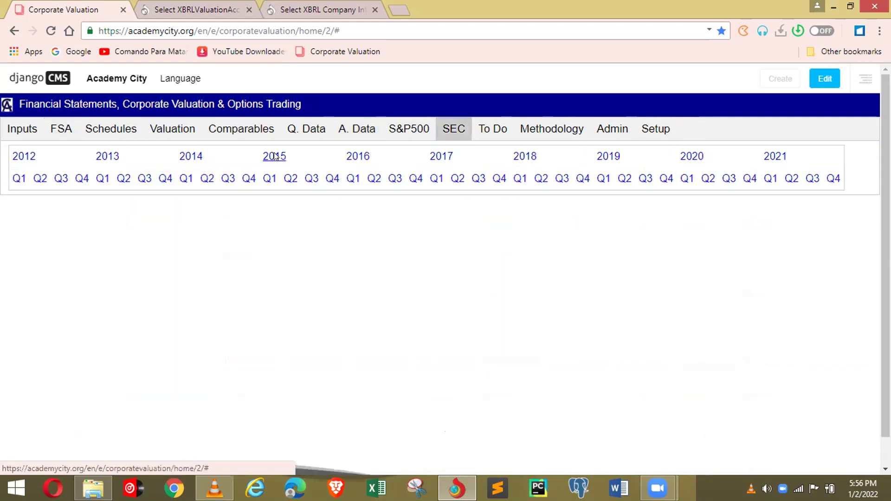
click(275, 157)
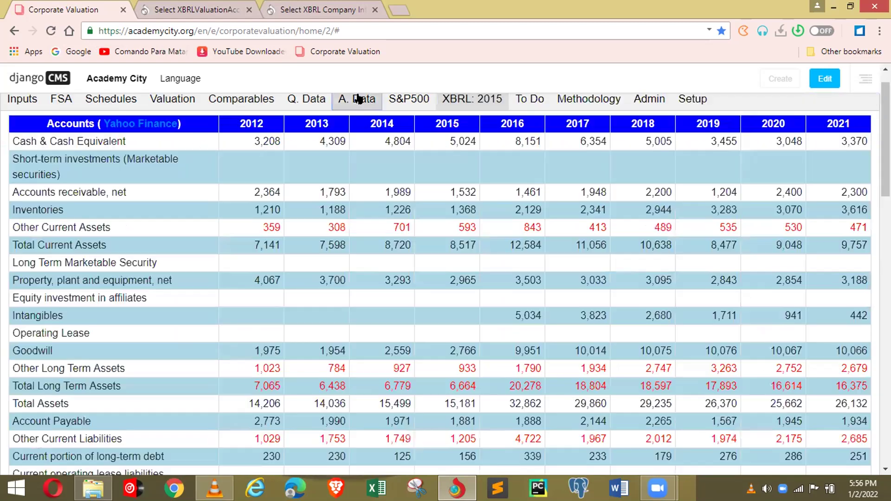
mouse_move(359, 99)
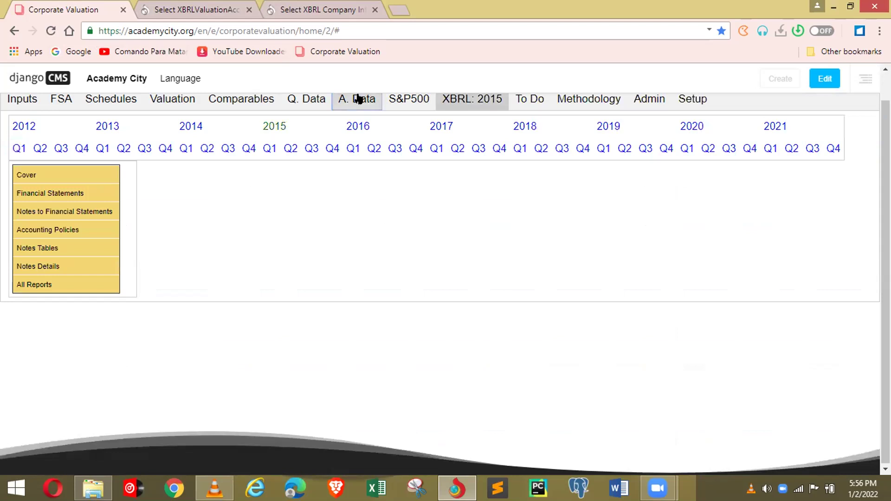
click(358, 100)
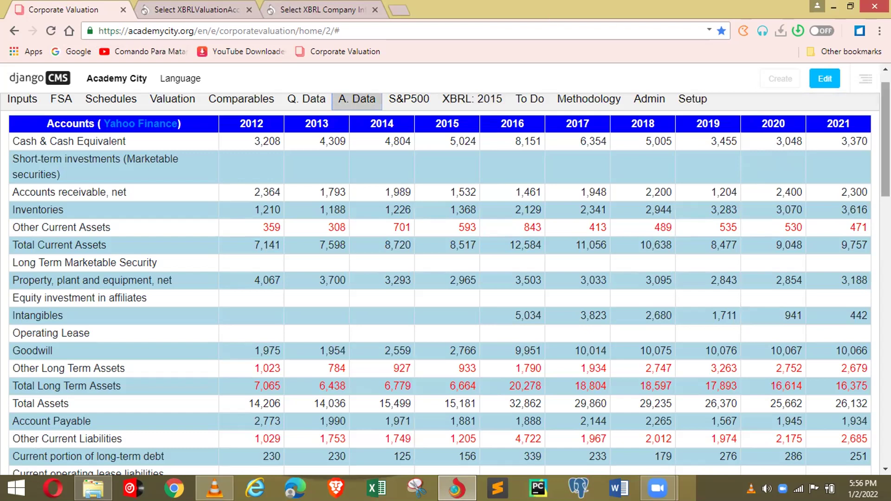
Check WDC's annual Accounts table row by row, then start loading the 2018 XBRL filing.
scroll(886, 140, down, 3)
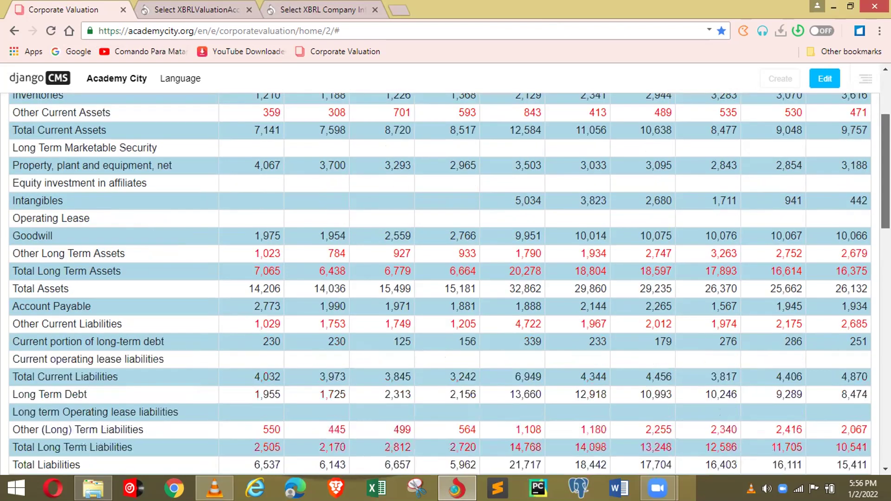
scroll(886, 139, down, 1)
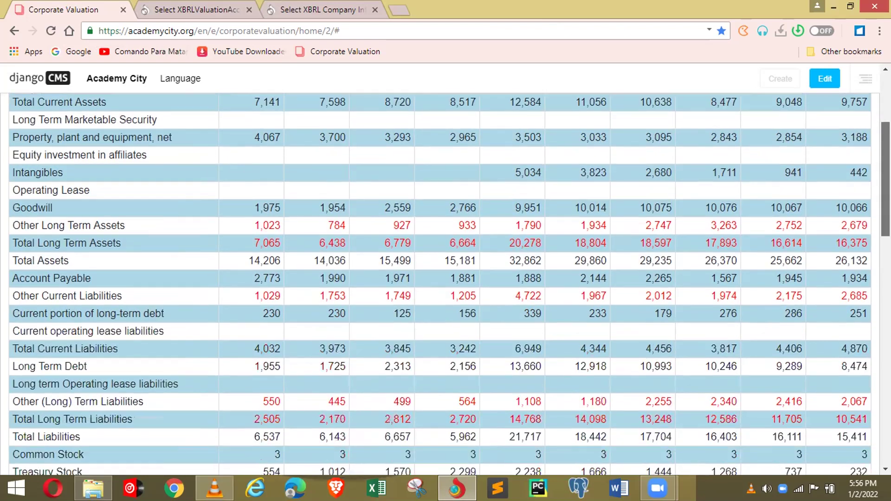
scroll(441, 284, up, 1)
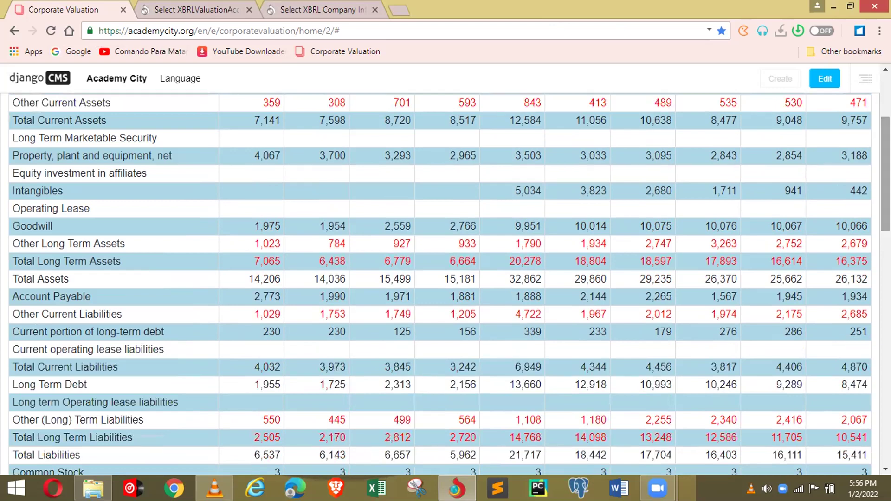
scroll(440, 285, down, 2)
scroll(440, 285, down, 2)
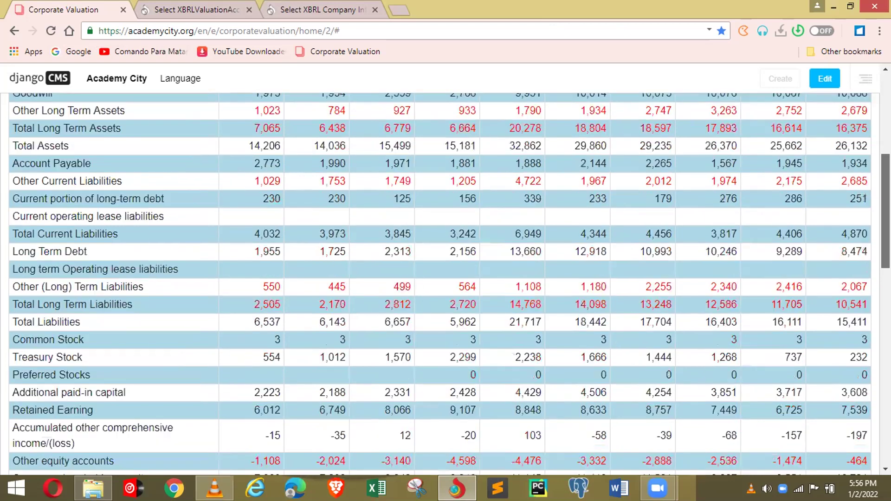
scroll(440, 284, down, 2)
scroll(440, 284, down, 4)
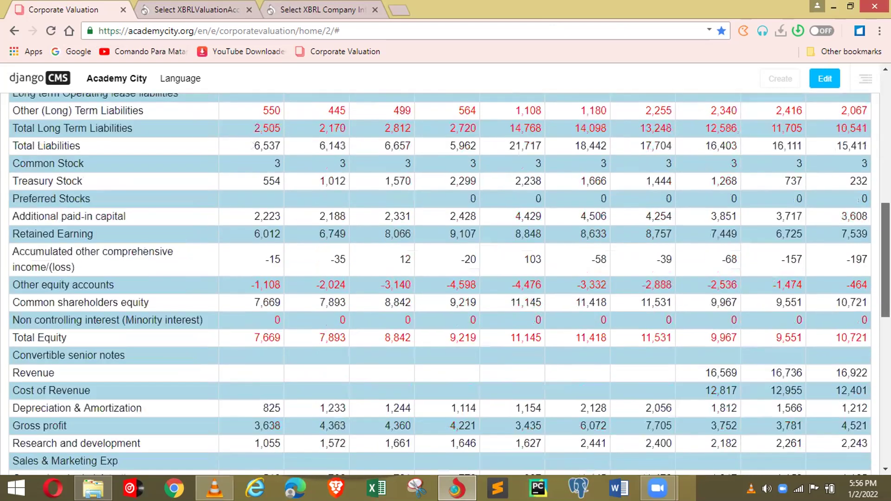
scroll(440, 284, down, 1)
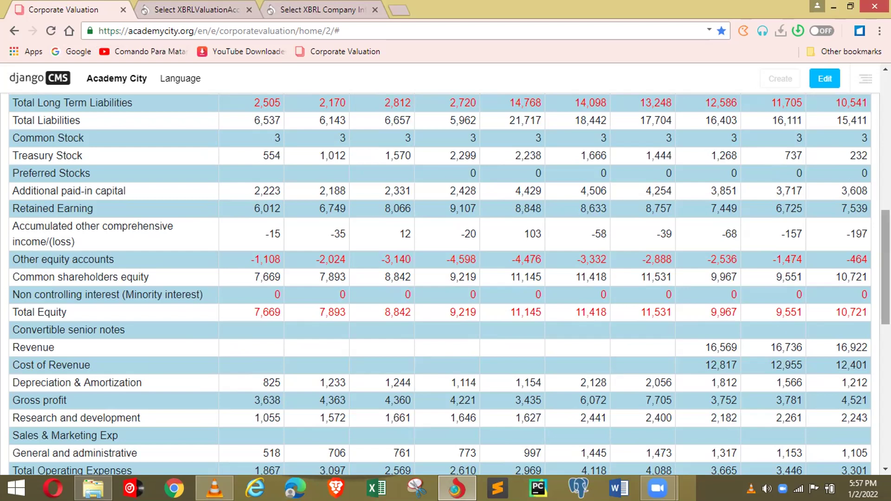
scroll(445, 287, up, 1)
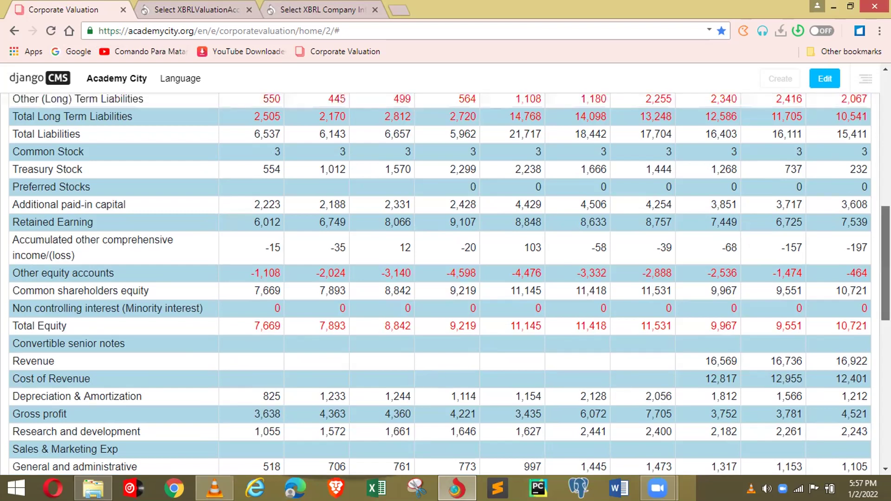
scroll(445, 279, up, 1)
scroll(445, 279, up, 3)
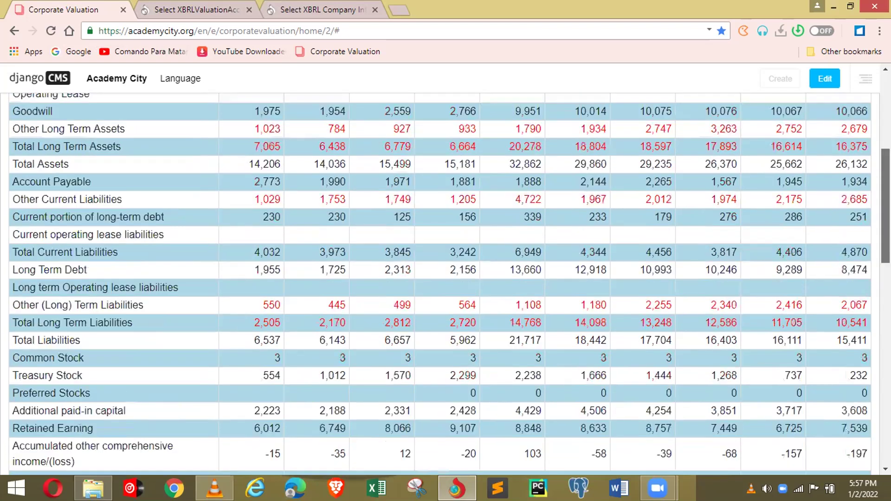
scroll(446, 278, up, 3)
scroll(649, 148, up, 3)
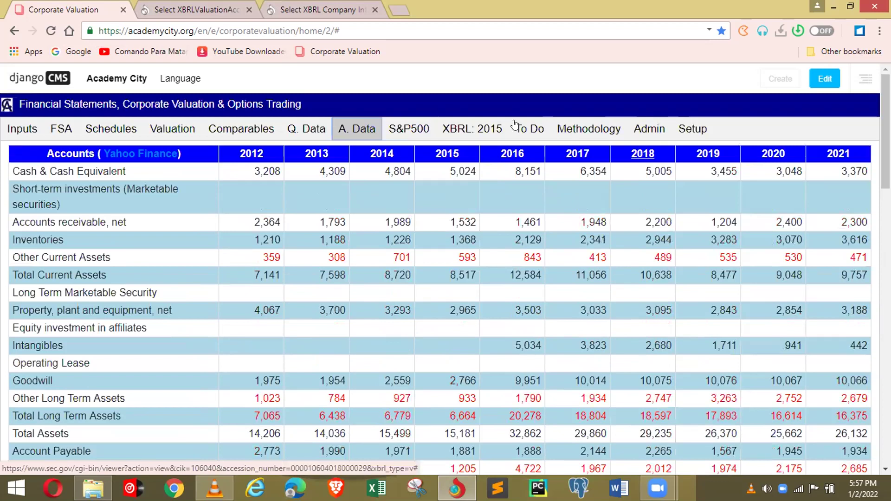
click(477, 132)
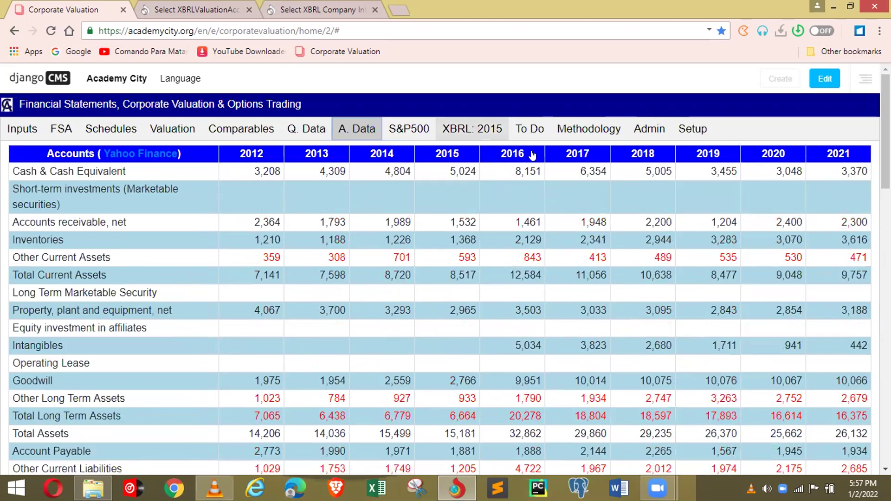
Open the 2018 XBRL Consolidated Statements of Operations.
click(530, 155)
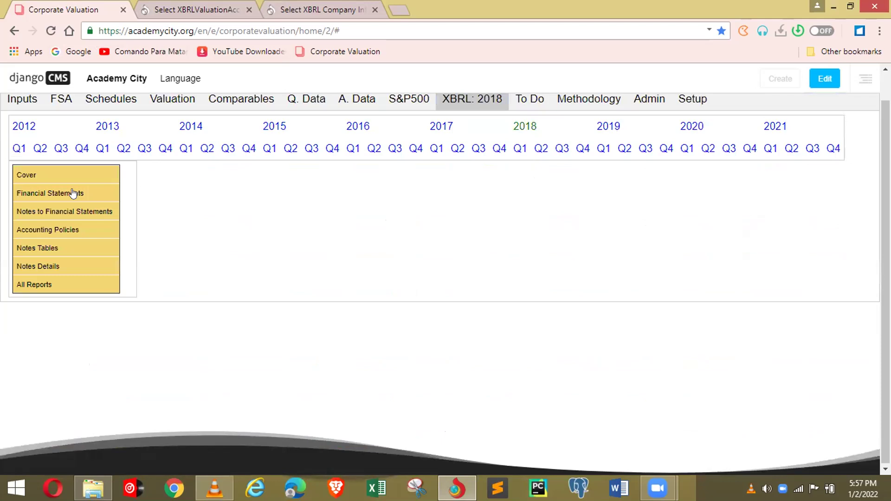
click(72, 193)
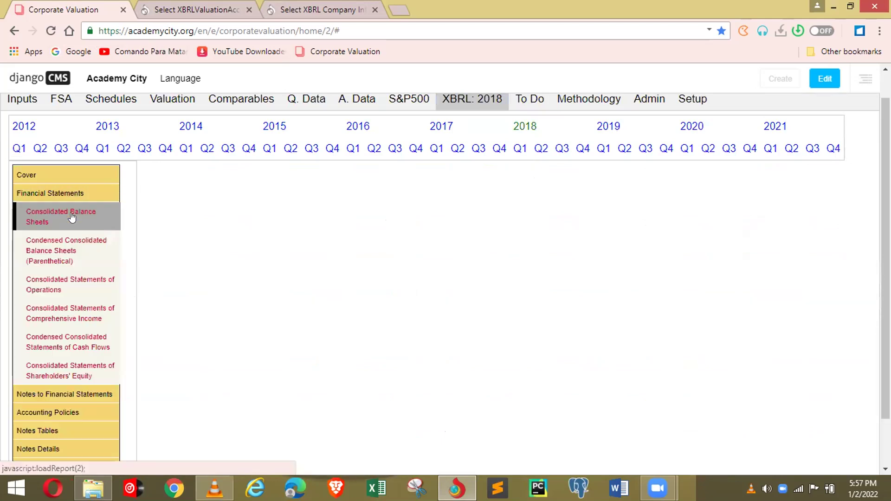
click(68, 278)
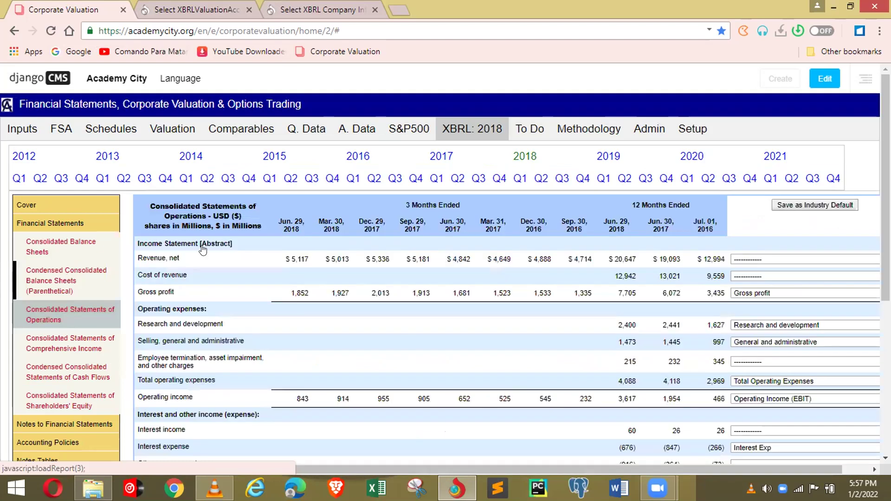
Map Revenue, net to Revenue and Cost of revenue to Cost of Revenue, then reload.
click(747, 260)
click(747, 260)
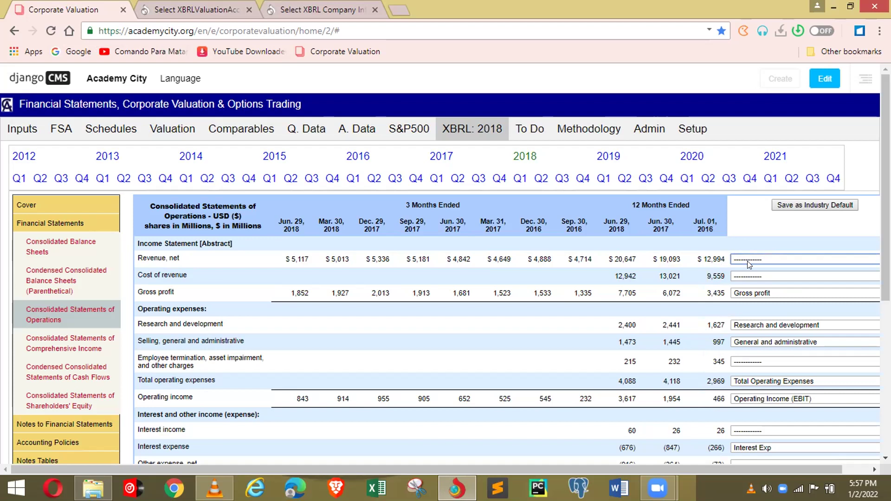
click(748, 261)
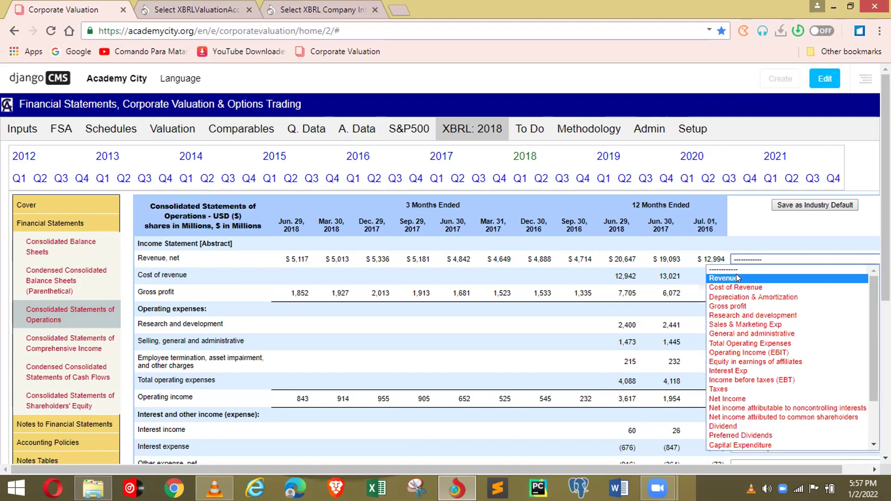
click(737, 278)
click(734, 279)
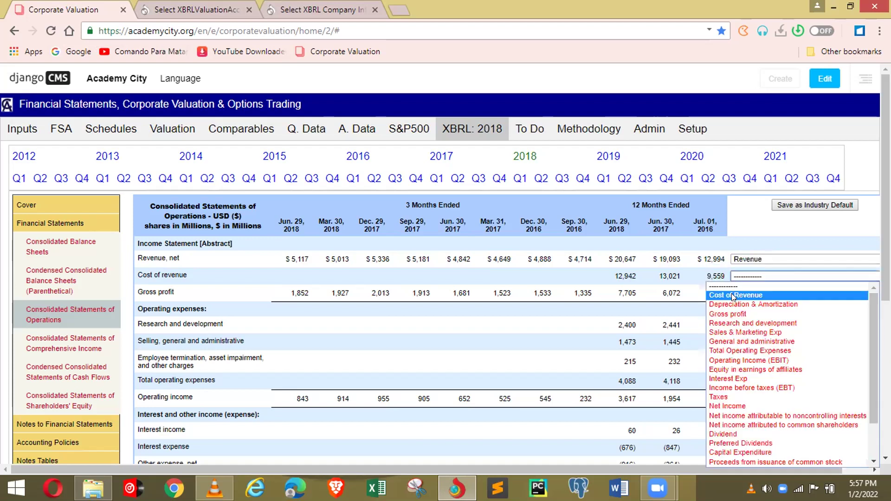
click(732, 296)
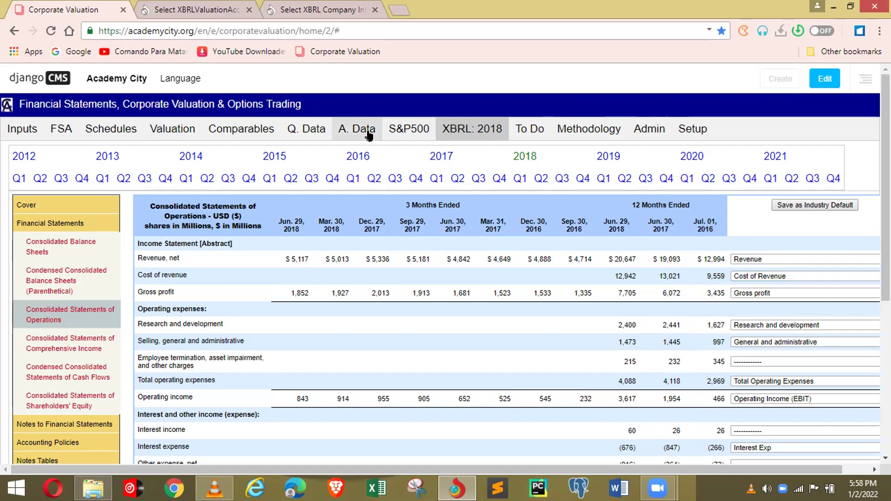
click(54, 26)
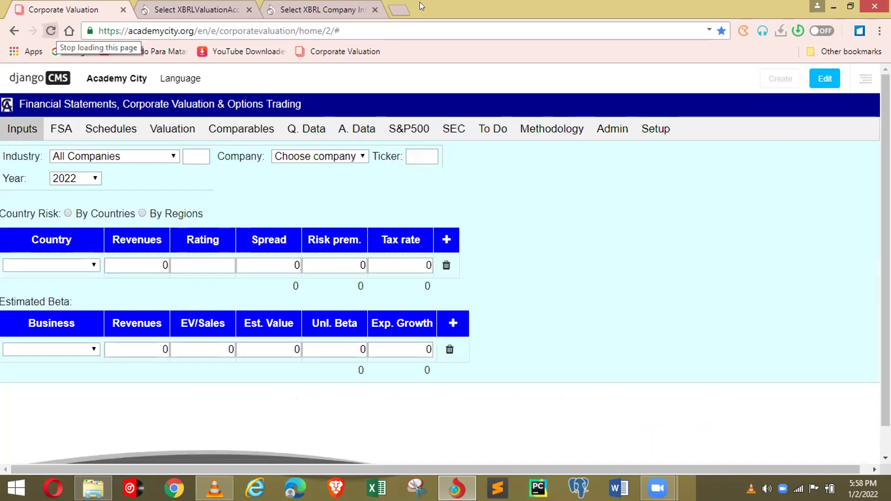
Reload Western Digital from ticker WDC and display its 2012–2021 FSA ratios.
click(610, 126)
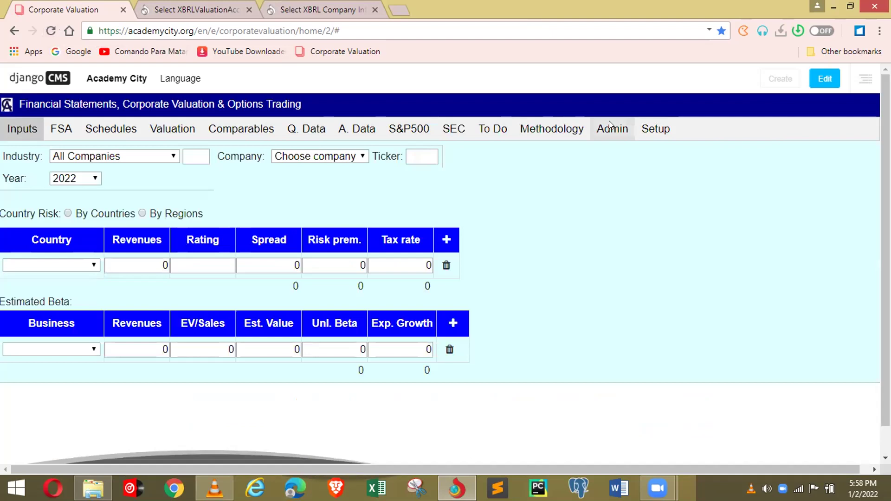
click(151, 156)
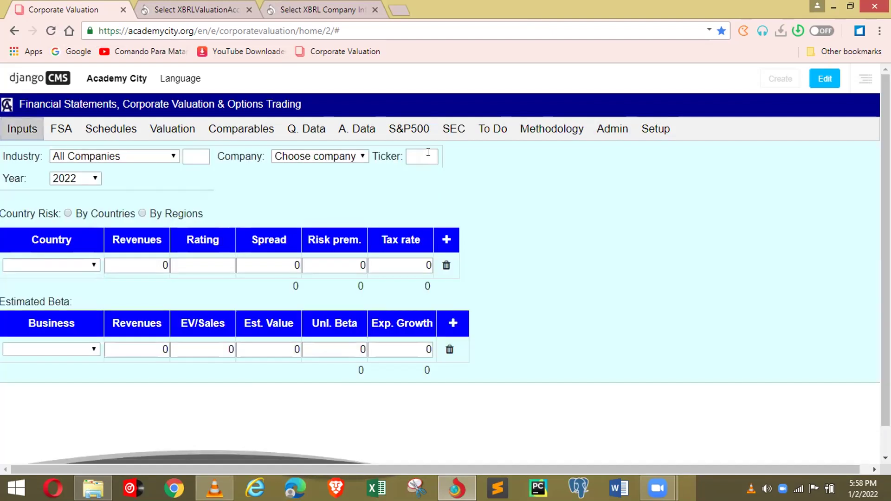
click(428, 152)
text(wdc)
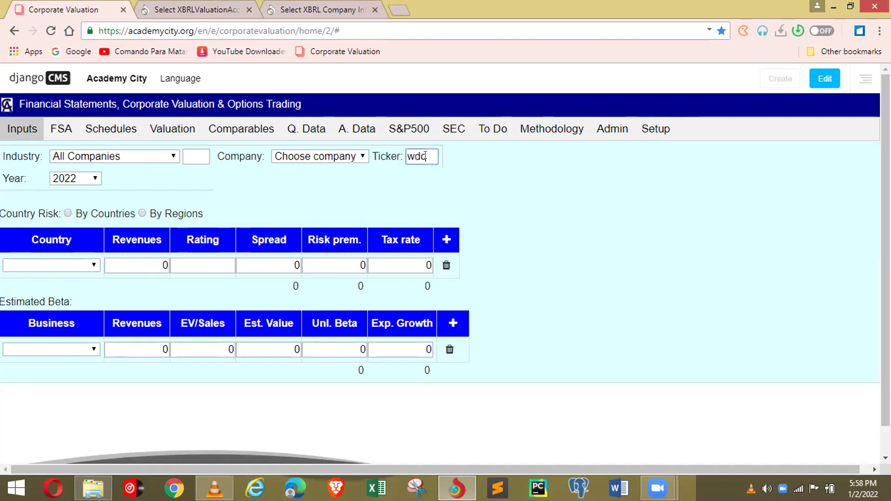
key(Return)
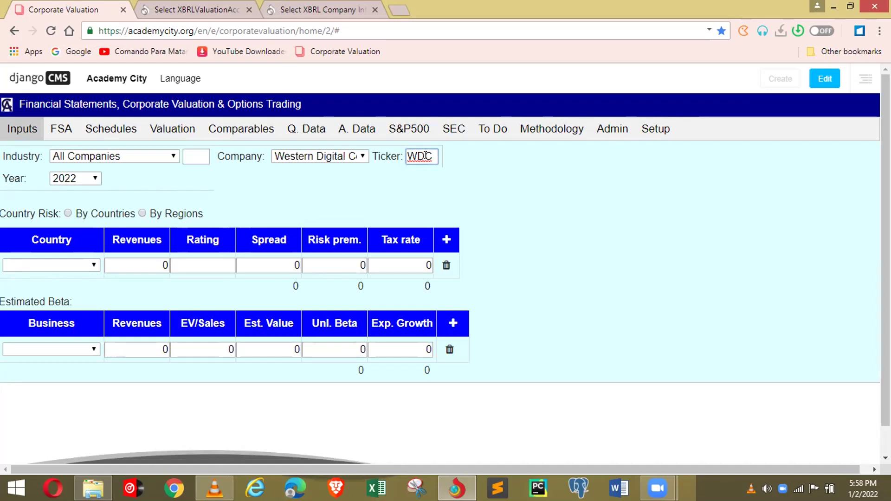
key(Return)
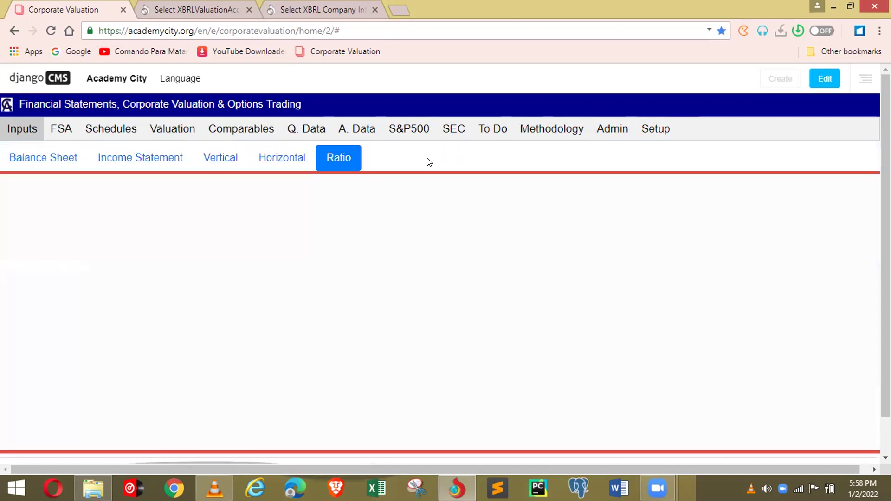
click(350, 127)
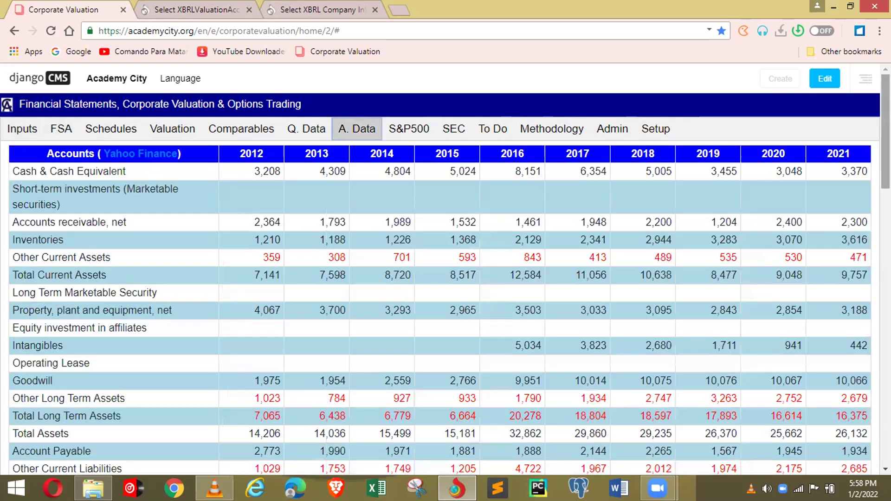
scroll(886, 139, down, 3)
scroll(440, 278, down, 9)
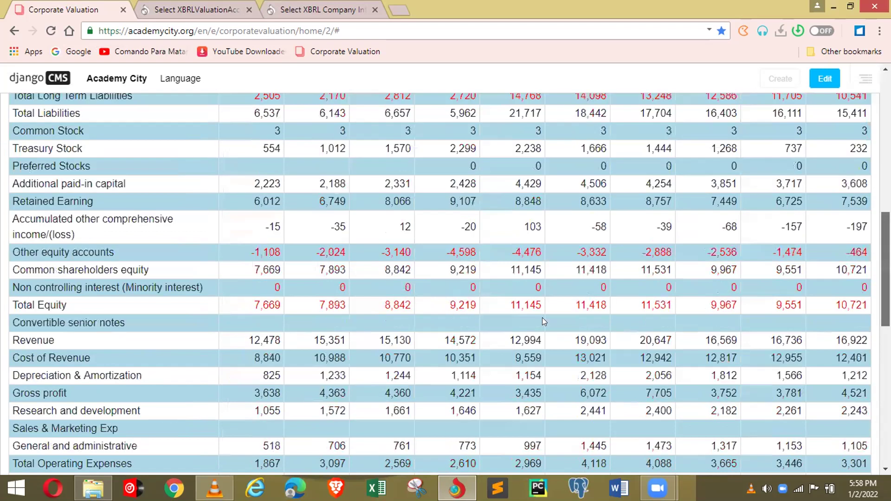
scroll(464, 297, down, 1)
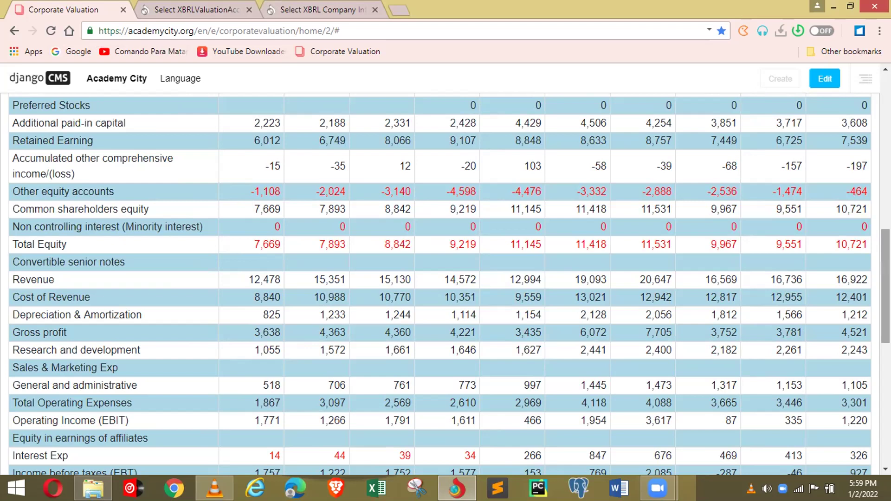
scroll(886, 288, up, 5)
scroll(539, 135, up, 3)
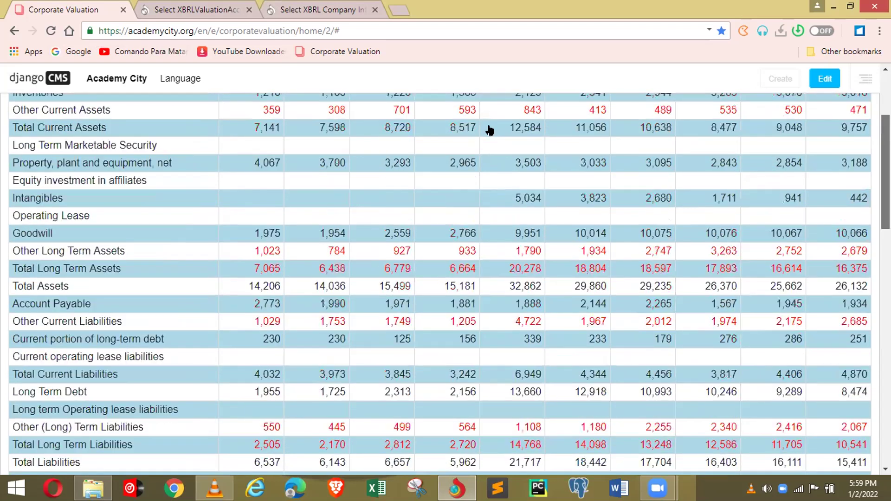
scroll(464, 132, up, 3)
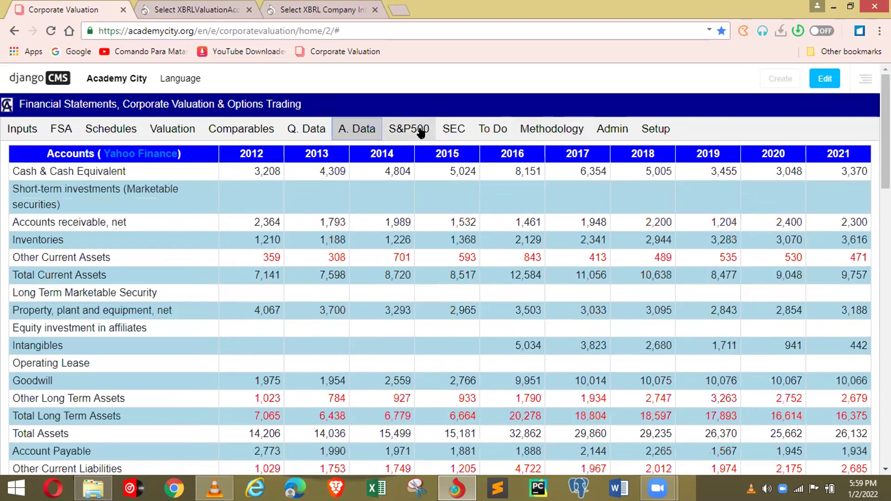
Open WDC's 2020 SEC XBRL filing and show its Consolidated Balance Sheets.
click(420, 132)
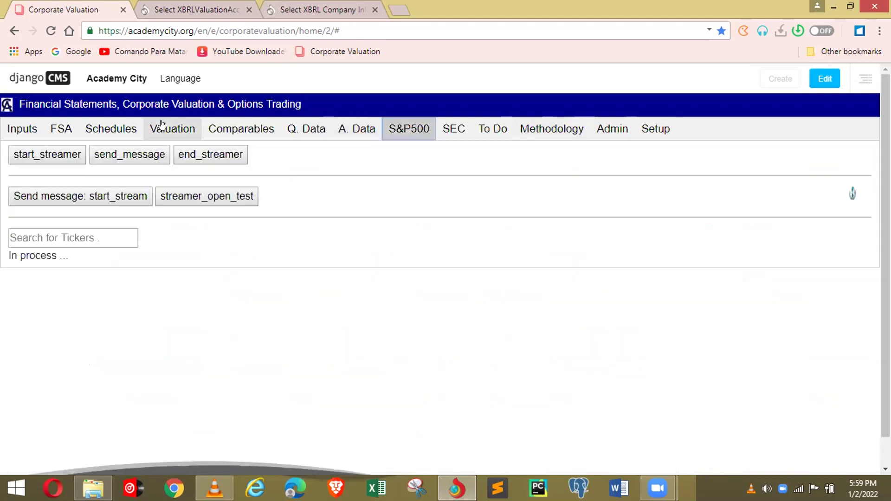
click(444, 134)
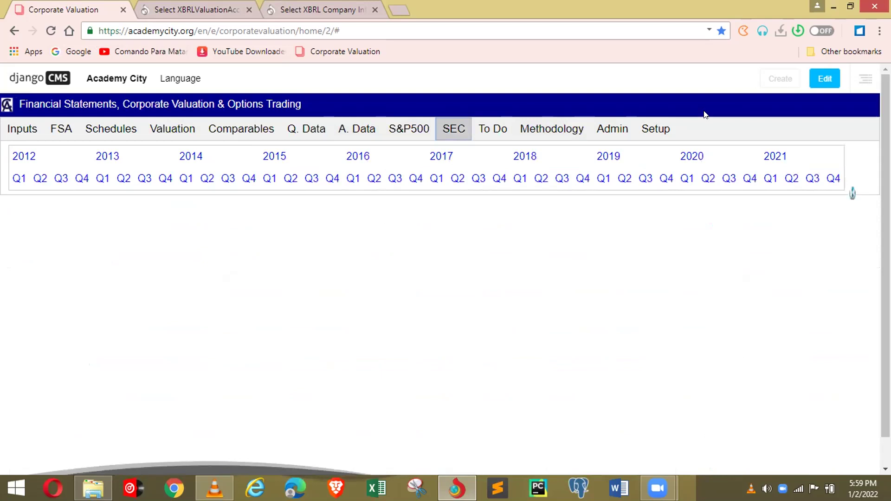
click(692, 156)
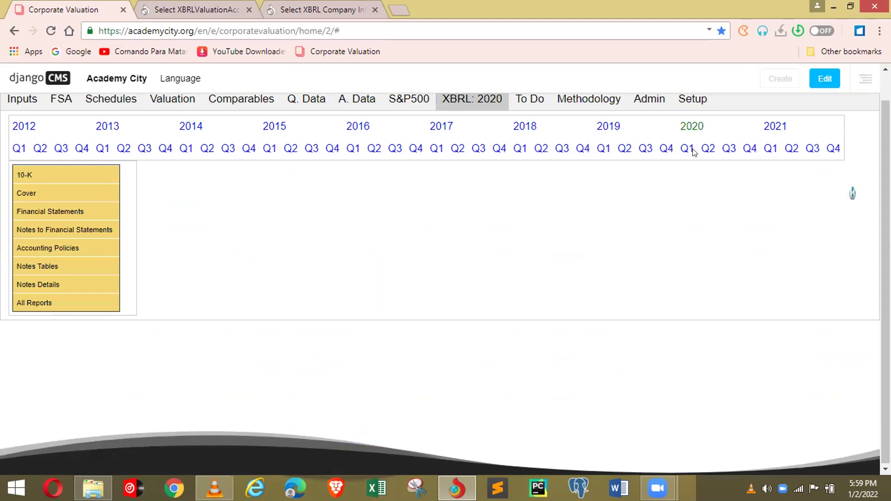
click(62, 214)
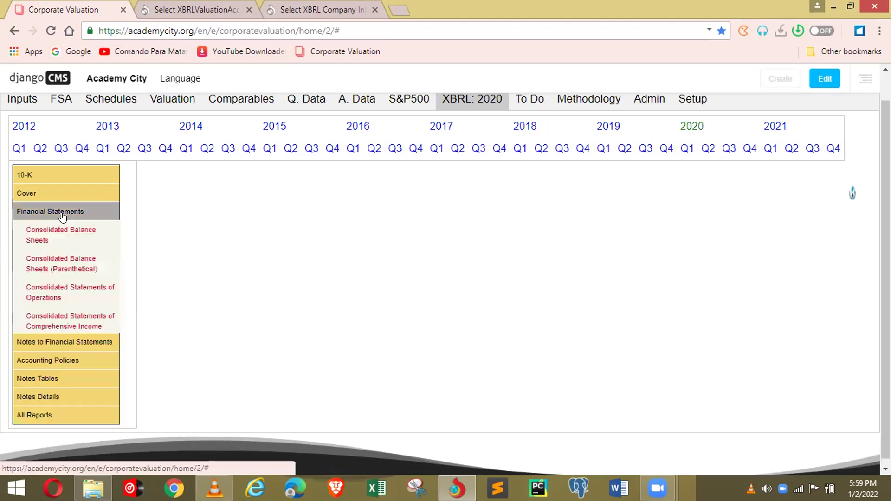
click(82, 237)
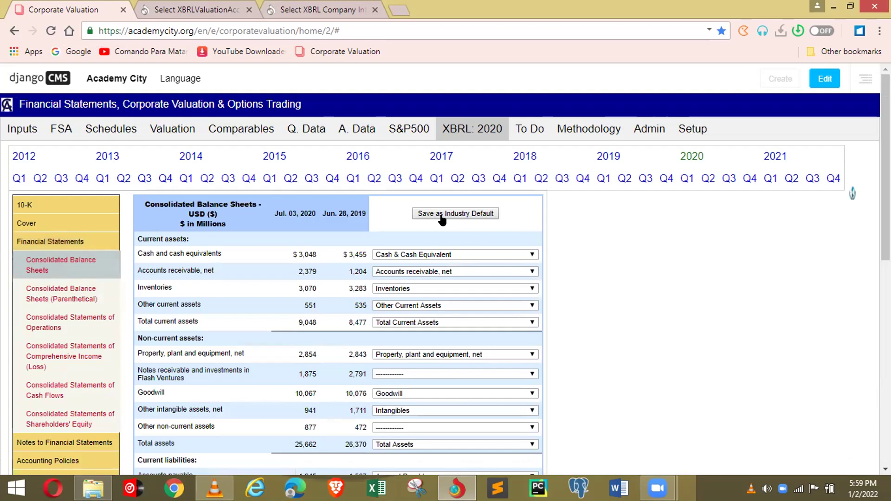
Save WDC's 2020 balance sheet mappings as Industry Default and dismiss both alerts.
click(458, 214)
click(459, 217)
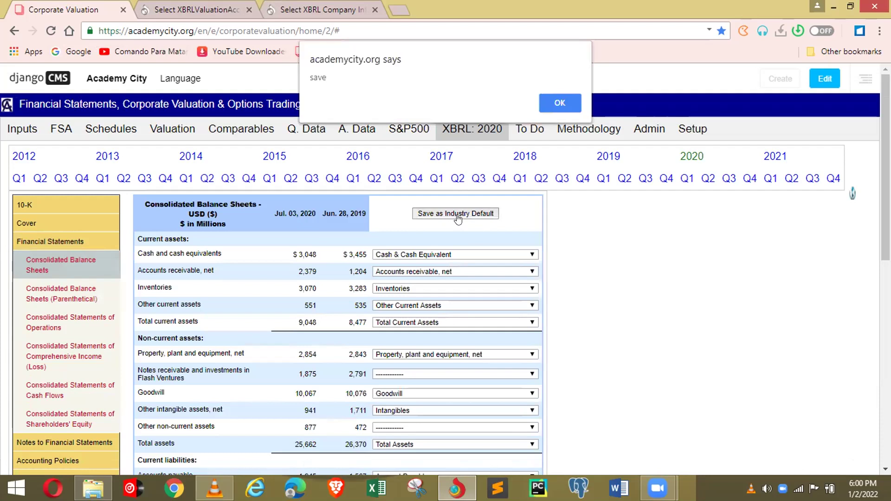
click(545, 105)
click(556, 105)
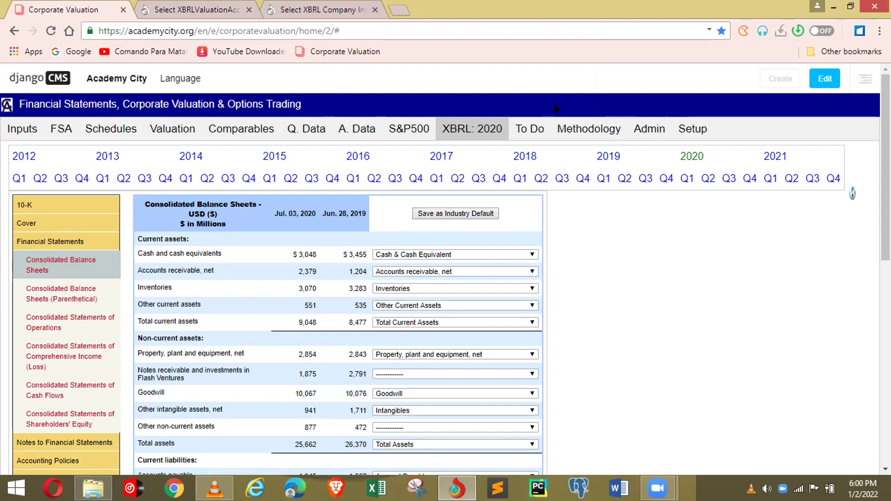
Reload the valuation page and go through Admin to the S&P500 company list.
click(51, 30)
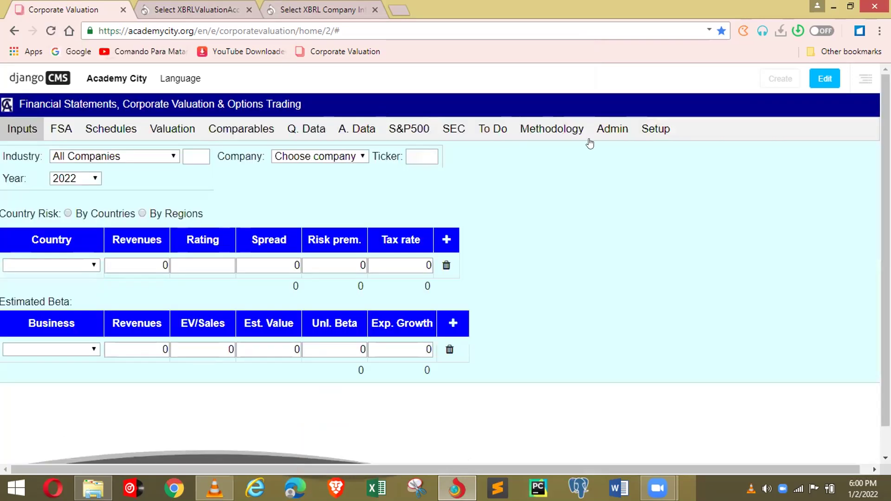
click(603, 135)
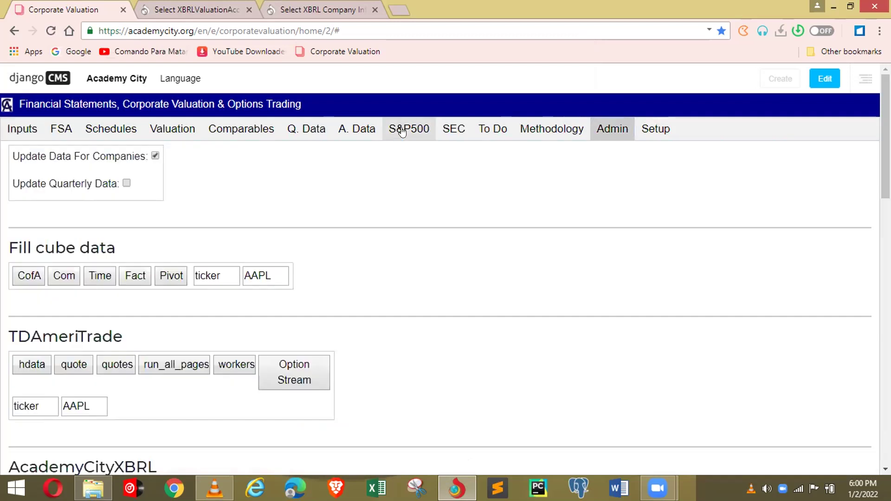
click(402, 132)
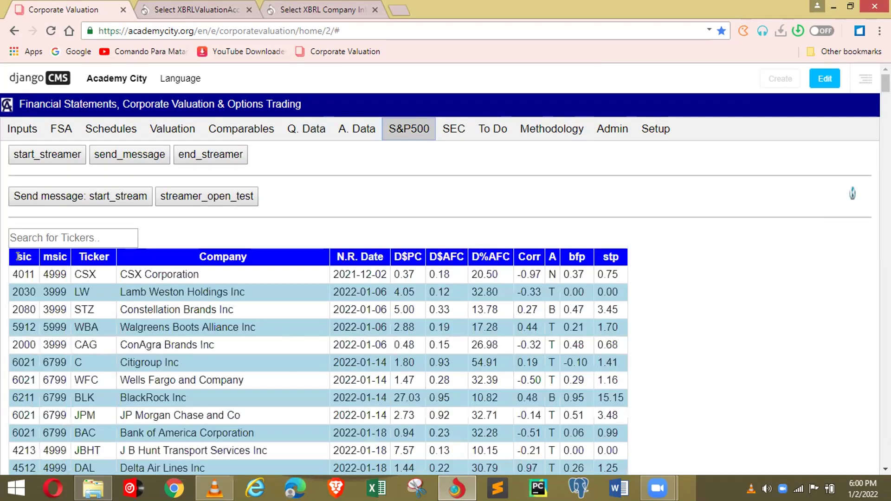
Filter the S&P500 list by SIC code 3572, then return to it via Admin.
click(17, 256)
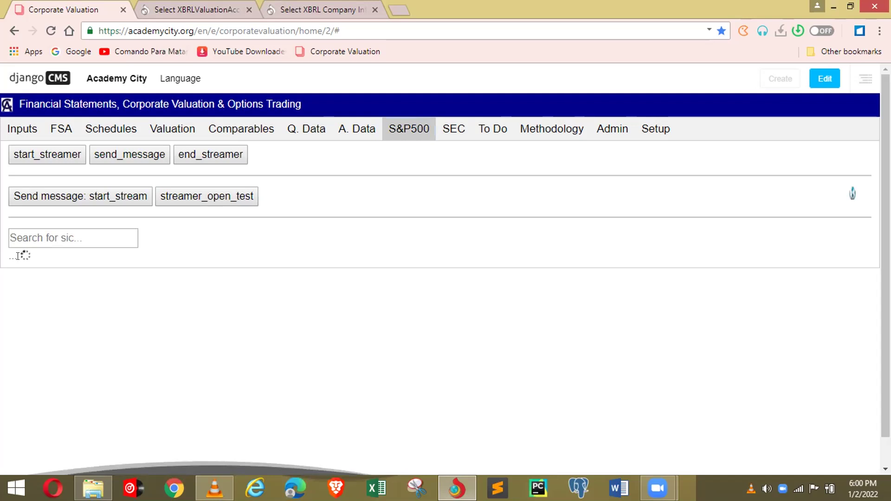
click(52, 235)
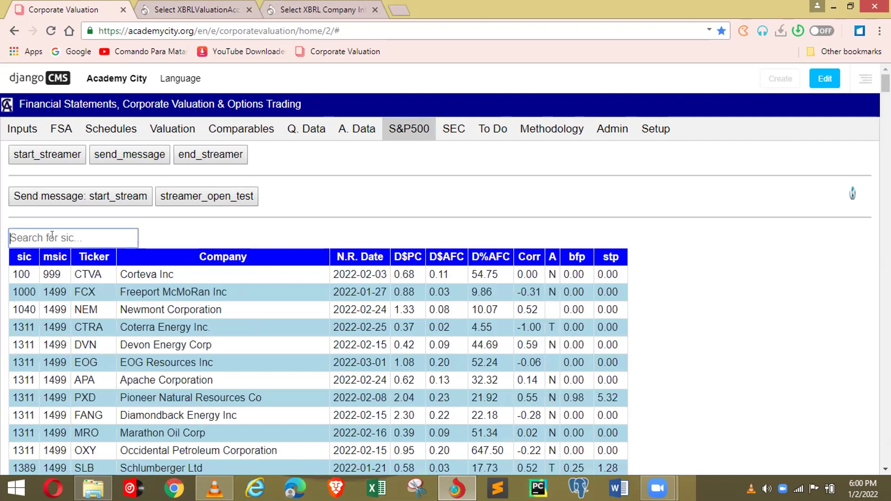
text(3572)
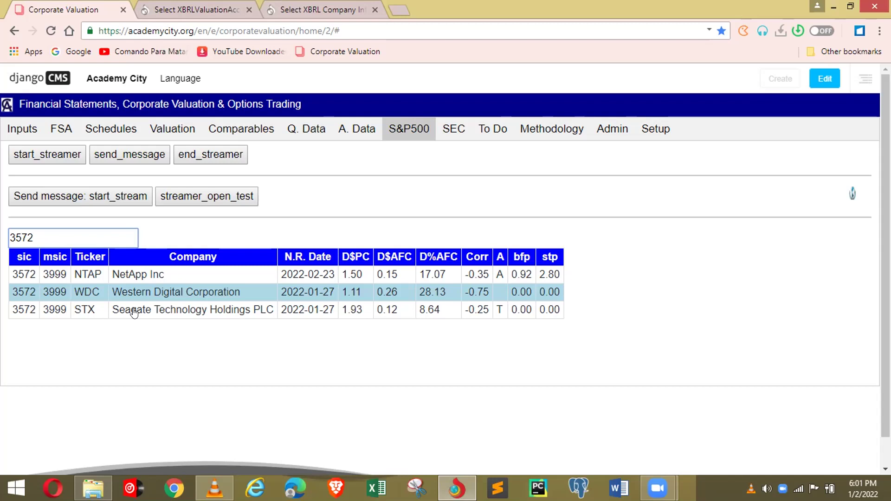
click(612, 131)
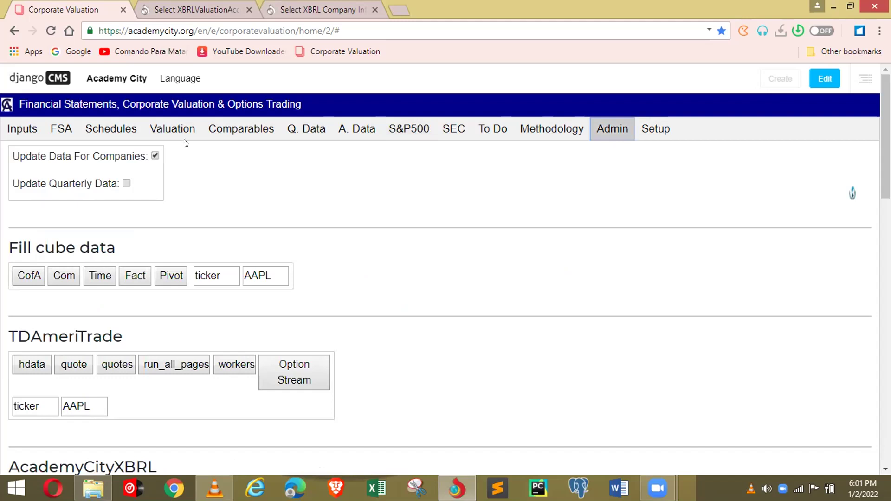
click(410, 128)
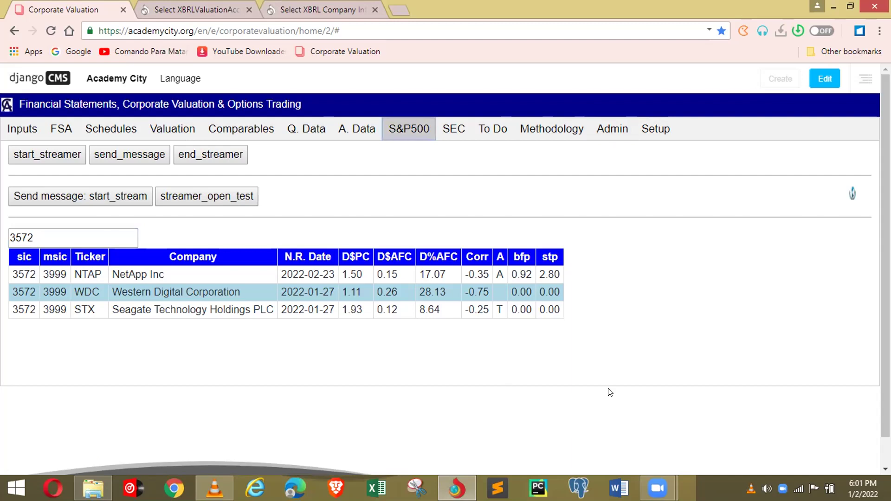
Load Seagate Technology Holdings PLC and view its annual accounts and SEC filings grid.
click(187, 310)
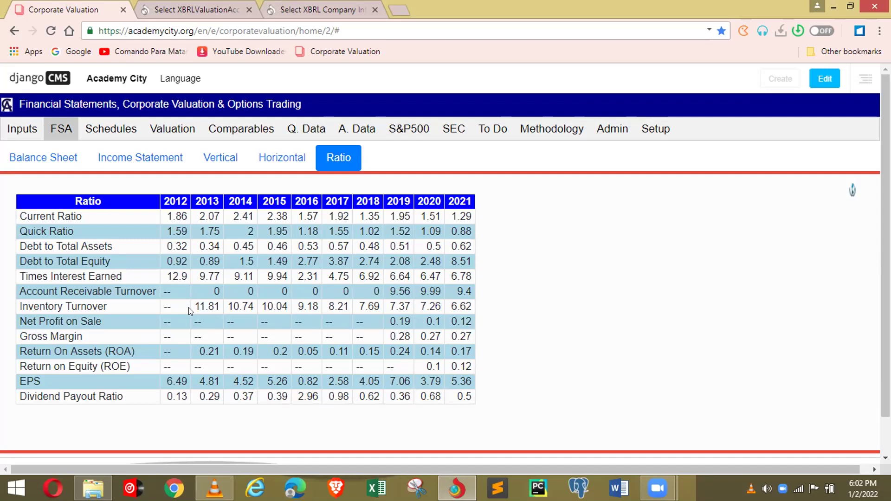
click(350, 134)
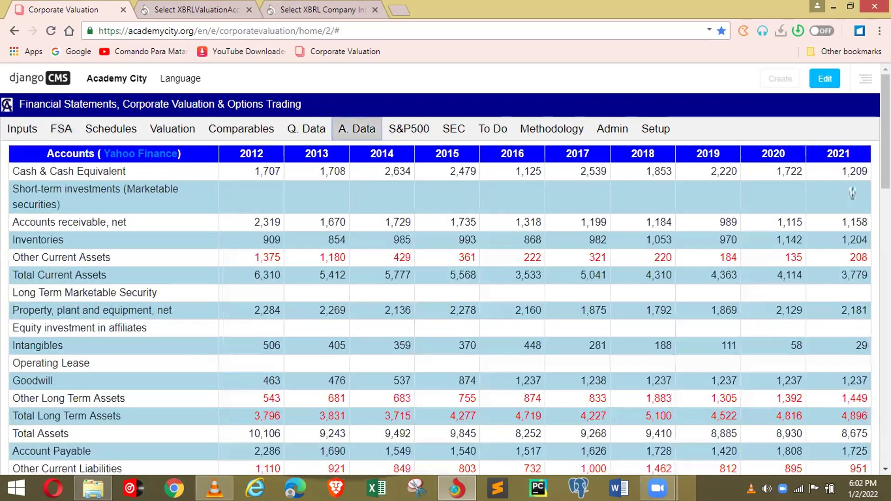
click(454, 130)
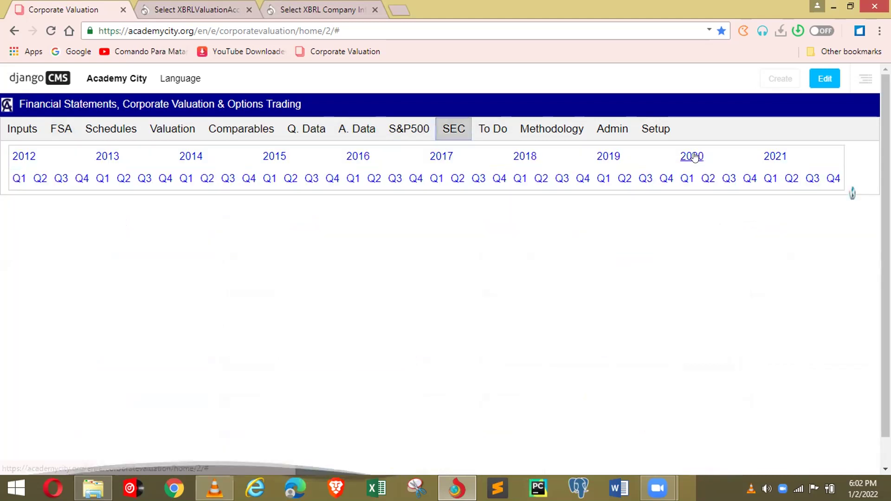
Load the 2020 XBRL filing, expand Financial Statements, and scroll the Option Stream log to the top.
click(693, 156)
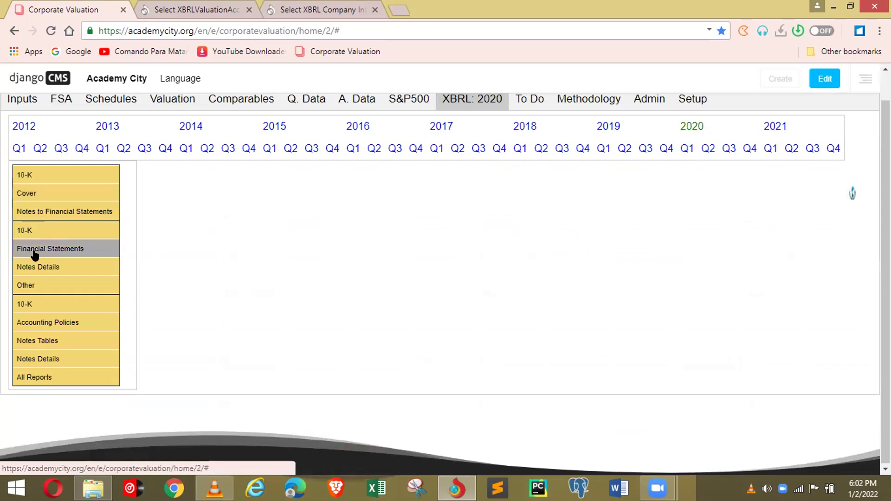
click(68, 250)
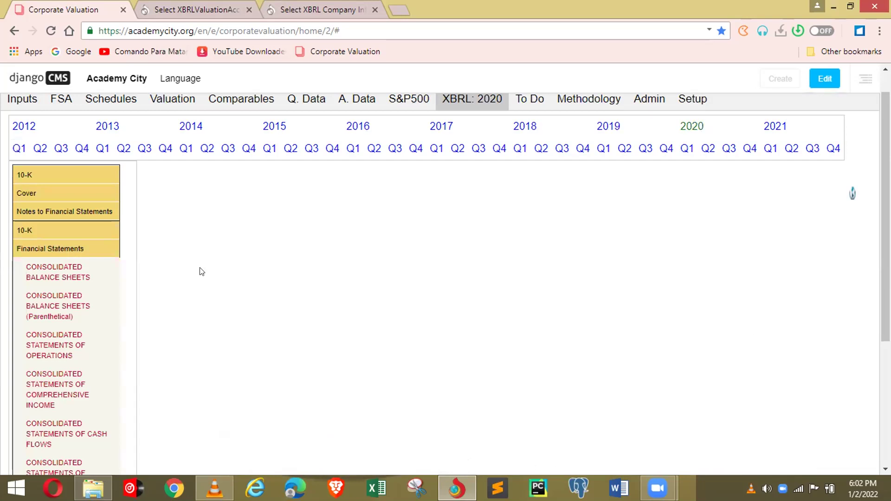
scroll(69, 269, up, 1)
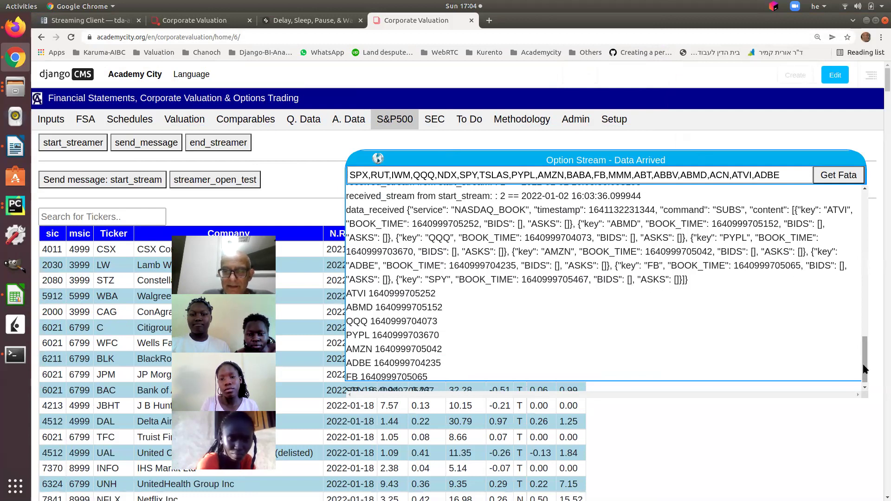
drag(864, 361, 846, 194)
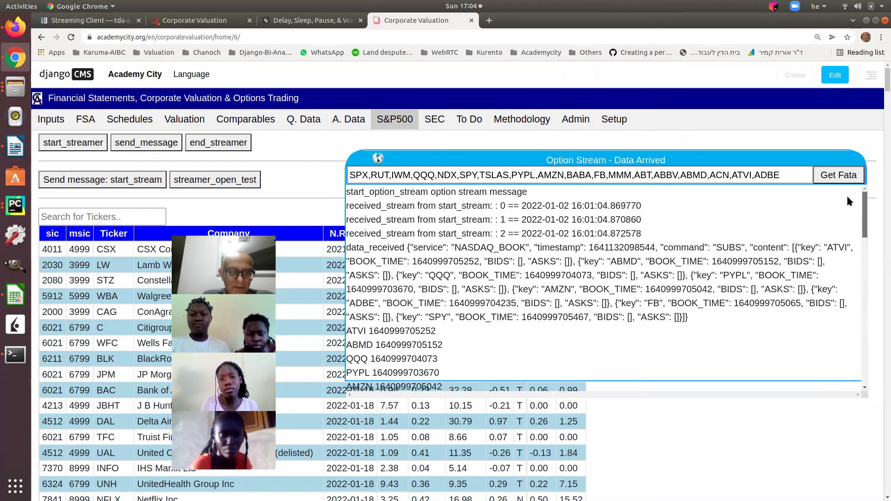